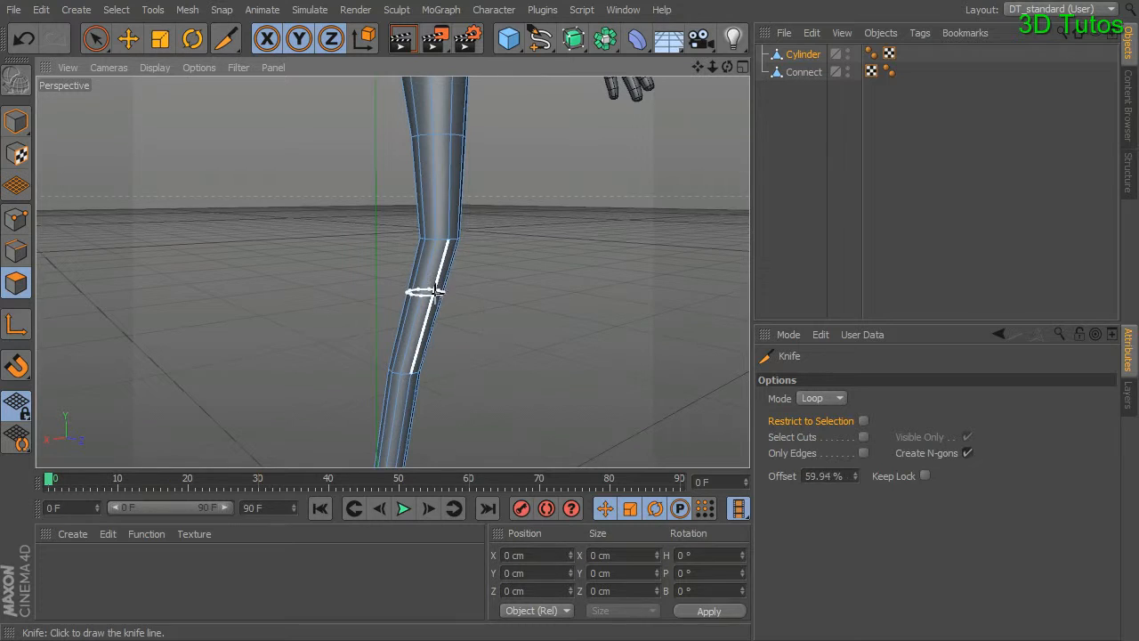
# - Cut additional edge loops with the Knife in Loop mode just above and below the knee and along the shin
pyautogui.keyDown('alt'); pyautogui.moveTo(547, 344); pyautogui.dragTo(521, 304); pyautogui.keyUp('alt')
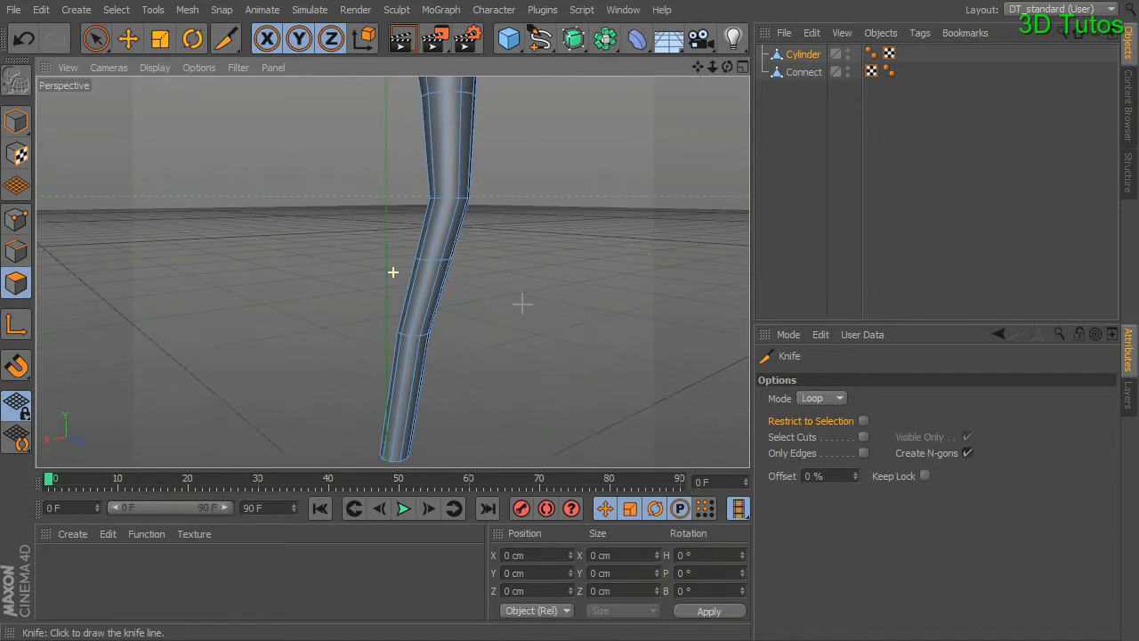
pyautogui.keyDown('alt'); pyautogui.moveTo(480, 239); pyautogui.dragTo(503, 281); pyautogui.keyUp('alt')
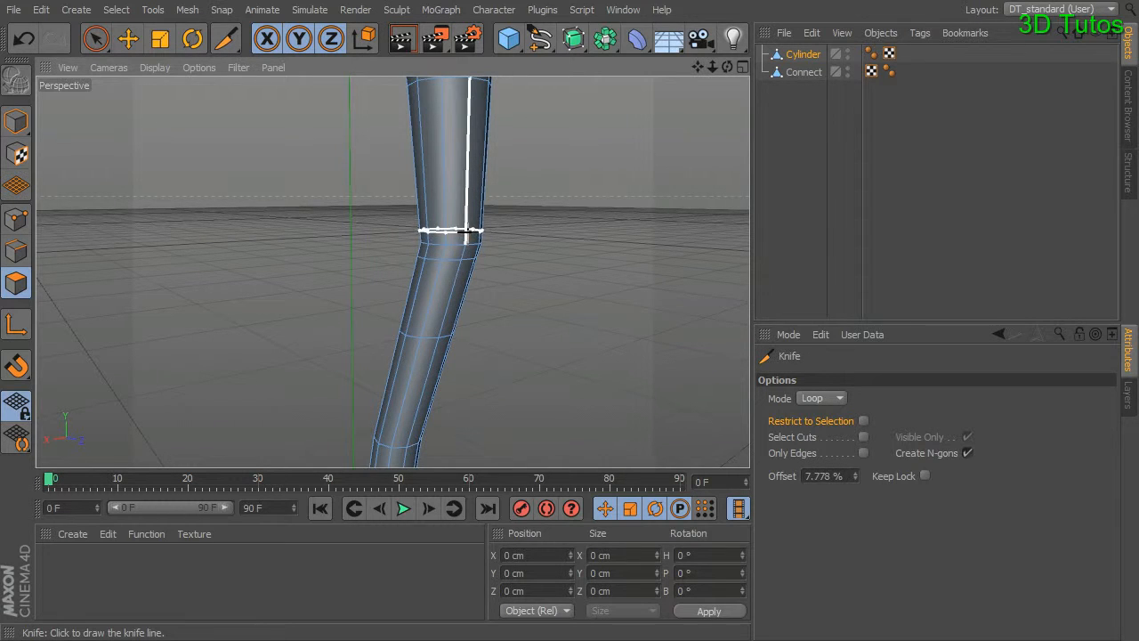
pyautogui.keyDown('alt'); pyautogui.moveTo(595, 293); pyautogui.dragTo(569, 222); pyautogui.keyUp('alt')
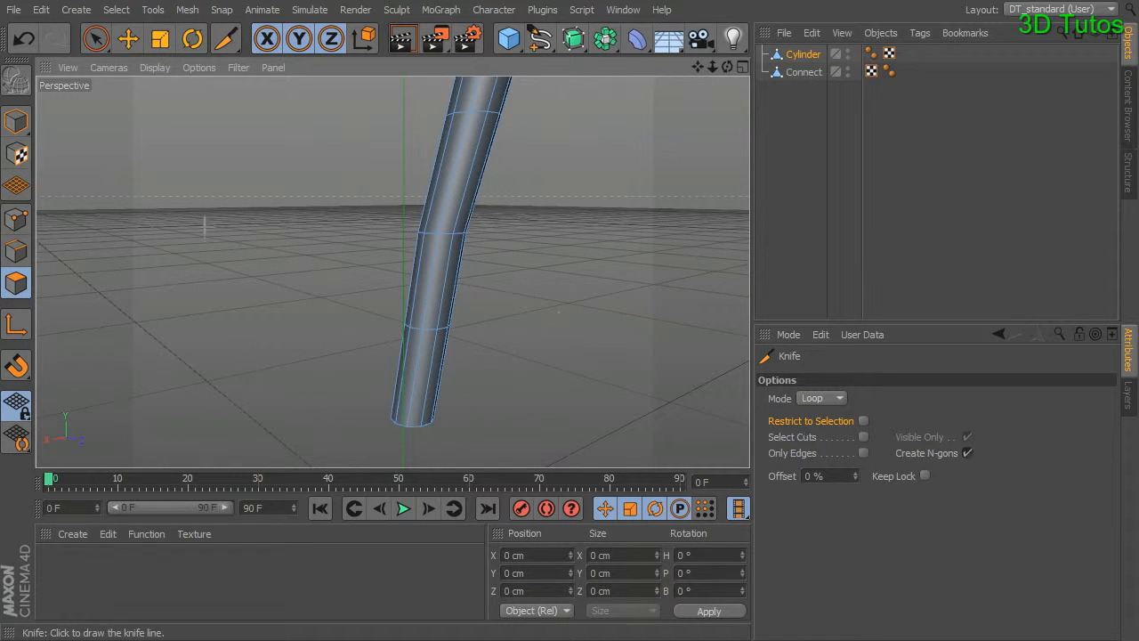
# - Shift the mid-shin point ring to about Z -4.4 cm and scale it to about 7.7 by 7.3 cm, matching the side reference
pyautogui.moveTo(98, 40); pyautogui.dragTo(146, 95)
pyautogui.click(16, 218)
pyautogui.keyDown('alt'); pyautogui.moveTo(477, 294); pyautogui.dragTo(485, 287); pyautogui.keyUp('alt')
pyautogui.moveTo(513, 214); pyautogui.dragTo(337, 304)
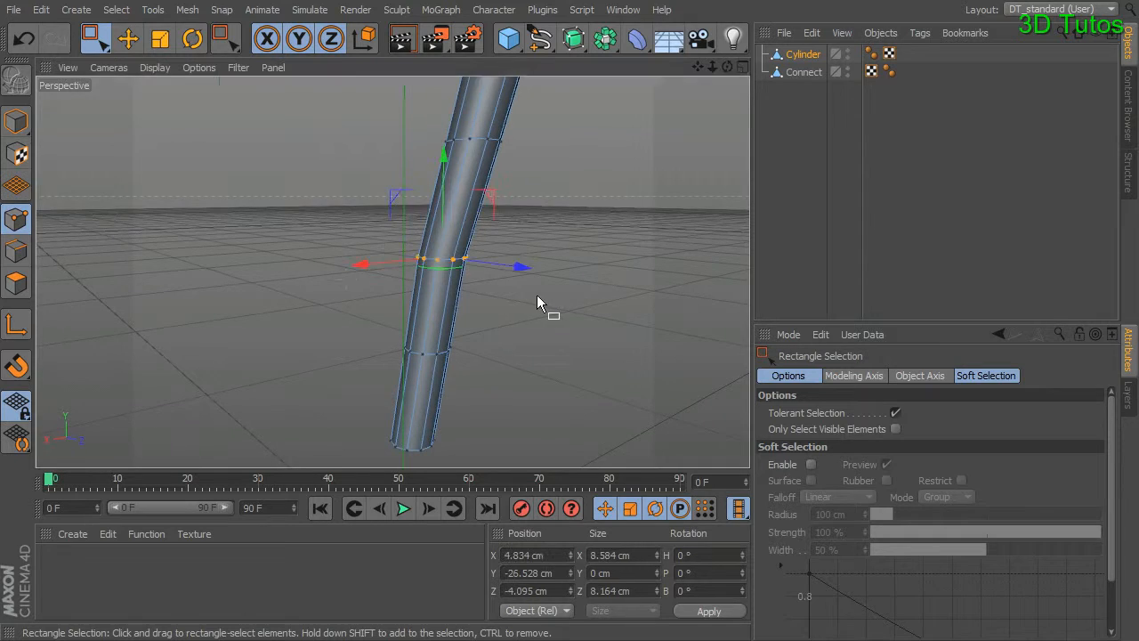
pyautogui.middleClick(536, 295)
pyautogui.middleClick(283, 323)
pyautogui.scroll(2, 407, 316)
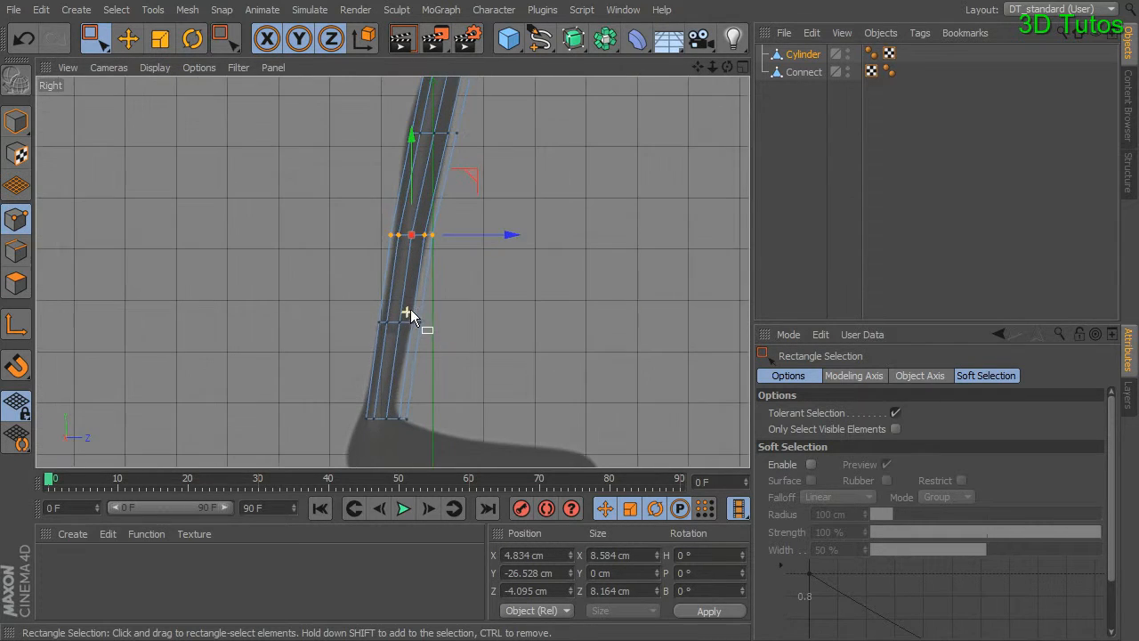
pyautogui.moveTo(505, 235); pyautogui.dragTo(504, 232)
pyautogui.press('t')
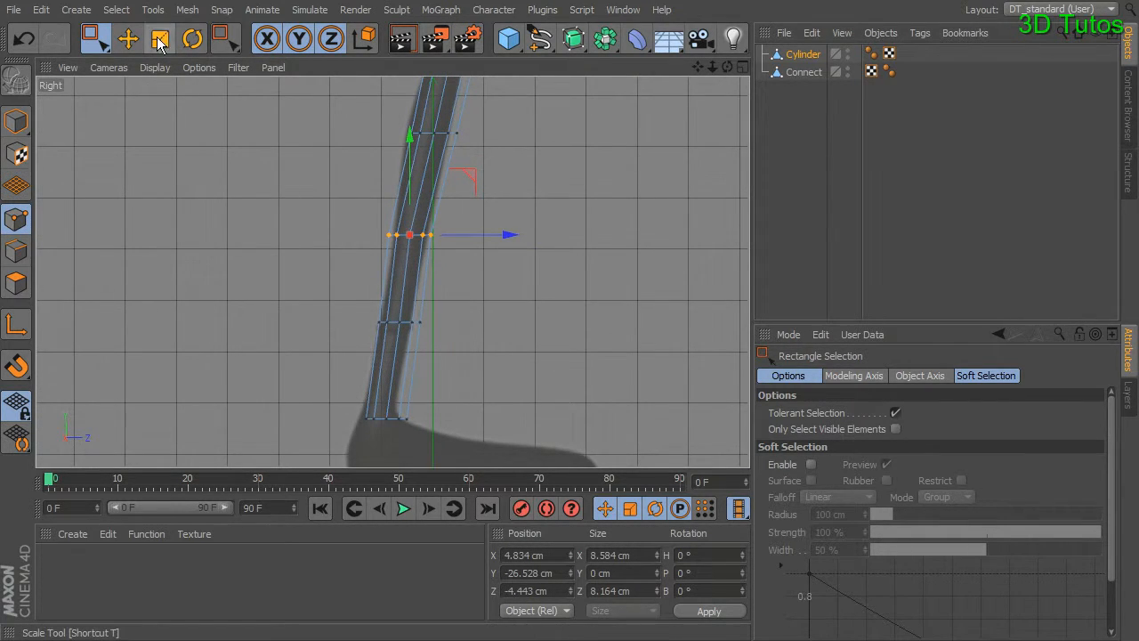
pyautogui.moveTo(419, 221); pyautogui.dragTo(380, 258)
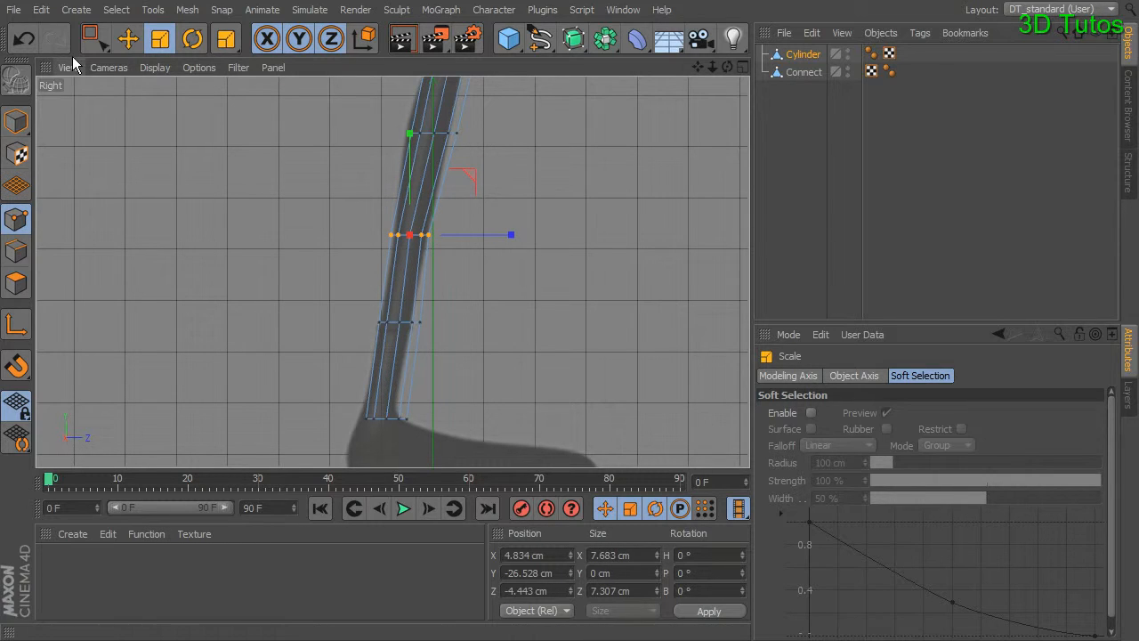
# - Scale the point ring above the ankle to about 6.8 by 6.5 cm and nudge it backward to follow the side reference
pyautogui.click(91, 38)
pyautogui.moveTo(451, 277); pyautogui.dragTo(356, 363)
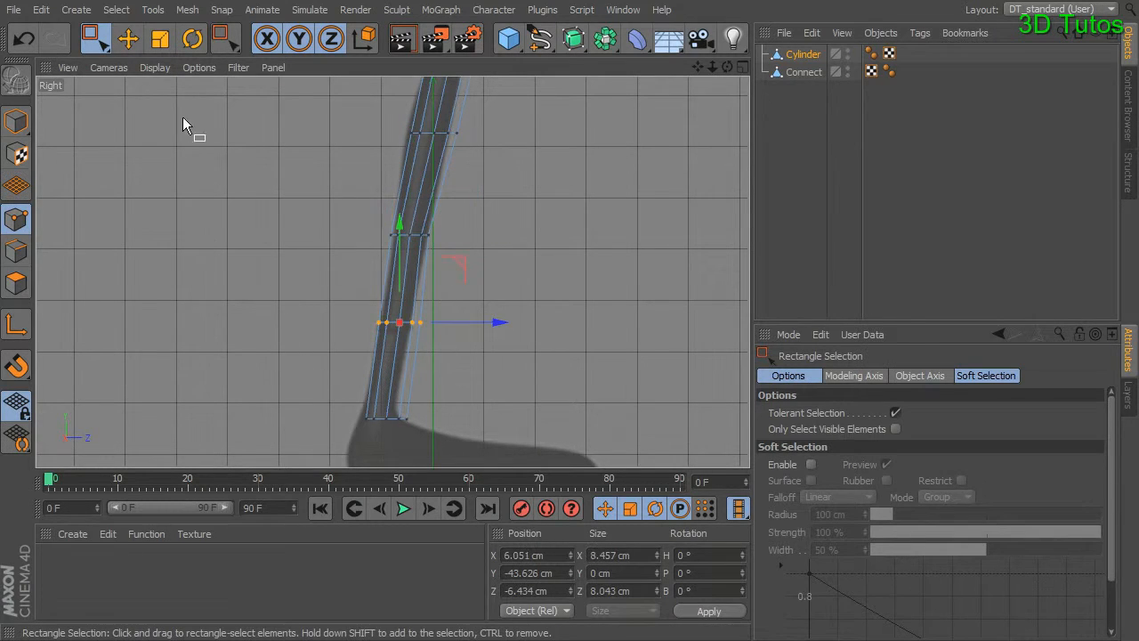
pyautogui.click(160, 38)
pyautogui.moveTo(410, 295); pyautogui.dragTo(338, 359)
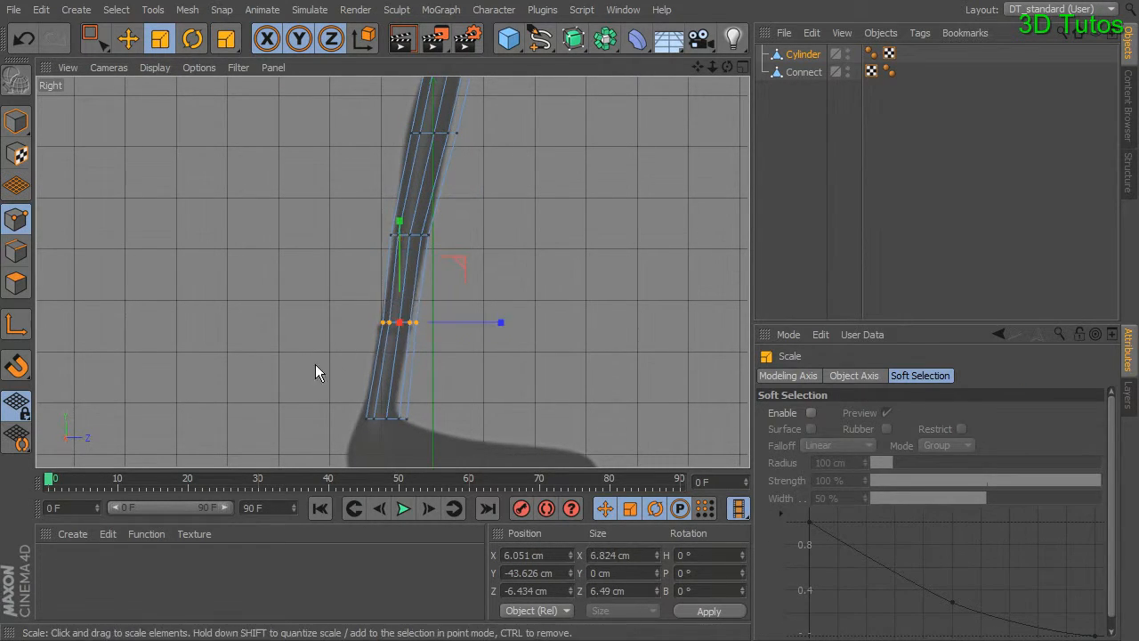
pyautogui.click(127, 40)
pyautogui.moveTo(487, 325); pyautogui.dragTo(482, 325)
# - Enlarge the calf point ring below the knee to about 11.4 by 10.9 cm and move it back to about Z -1.25 cm
pyautogui.click(90, 38)
pyautogui.moveTo(255, 455); pyautogui.dragTo(474, 422)
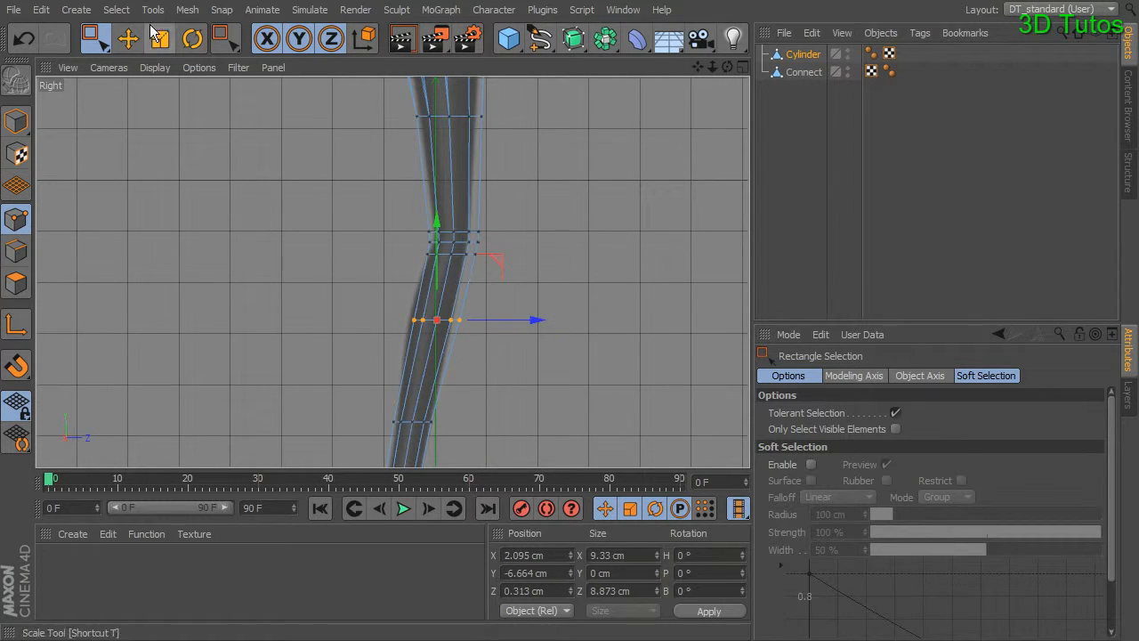
pyautogui.click(161, 39)
pyautogui.moveTo(448, 297); pyautogui.dragTo(682, 330)
pyautogui.click(93, 38)
pyautogui.moveTo(521, 319)
pyautogui.mouseDown()
pyautogui.moveTo(534, 328)
pyautogui.moveTo(530, 318)
pyautogui.mouseUp()
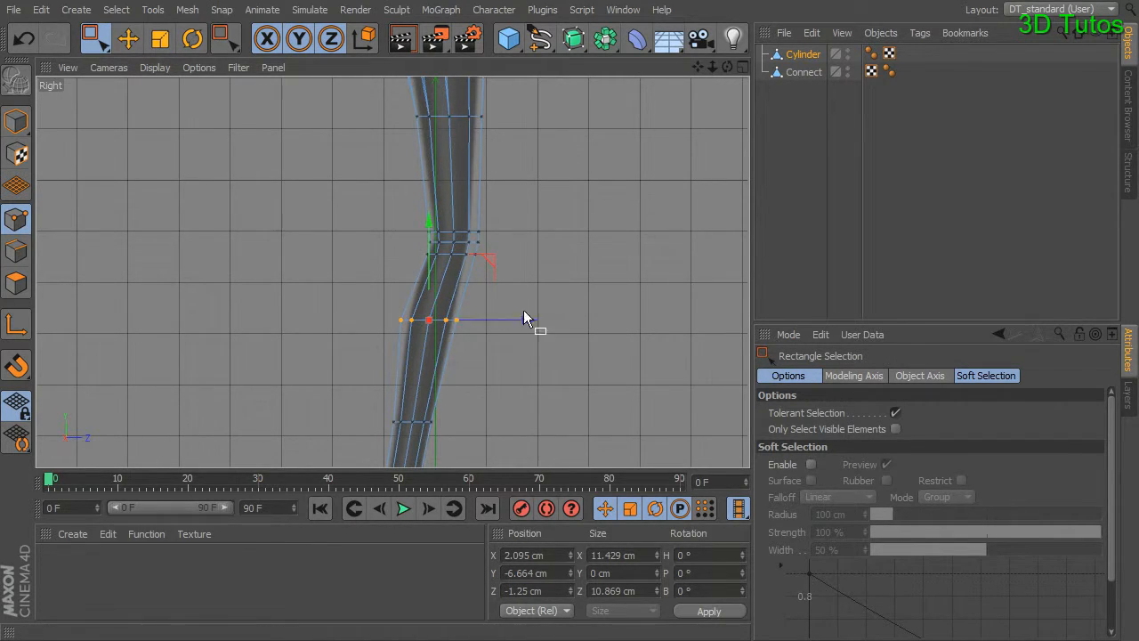
# - Select the three closely spaced point rings at the knee and nudge them to about Z 3.1 cm against the side reference
pyautogui.keyDown('alt'); pyautogui.moveTo(533, 186); pyautogui.dragTo(540, 222, button='middle'); pyautogui.keyUp('alt')
pyautogui.moveTo(541, 221); pyautogui.dragTo(401, 334)
pyautogui.moveTo(554, 278); pyautogui.dragTo(551, 276)
pyautogui.keyDown('alt'); pyautogui.moveTo(551, 276); pyautogui.dragTo(509, 99, button='middle'); pyautogui.keyUp('alt')
pyautogui.keyDown('alt'); pyautogui.moveTo(571, 396); pyautogui.dragTo(563, 145, button='middle'); pyautogui.keyUp('alt')
# - Move the three lowest point rings of the leg sideways to about X 5.4 cm to match the front reference
pyautogui.middleClick(562, 252)
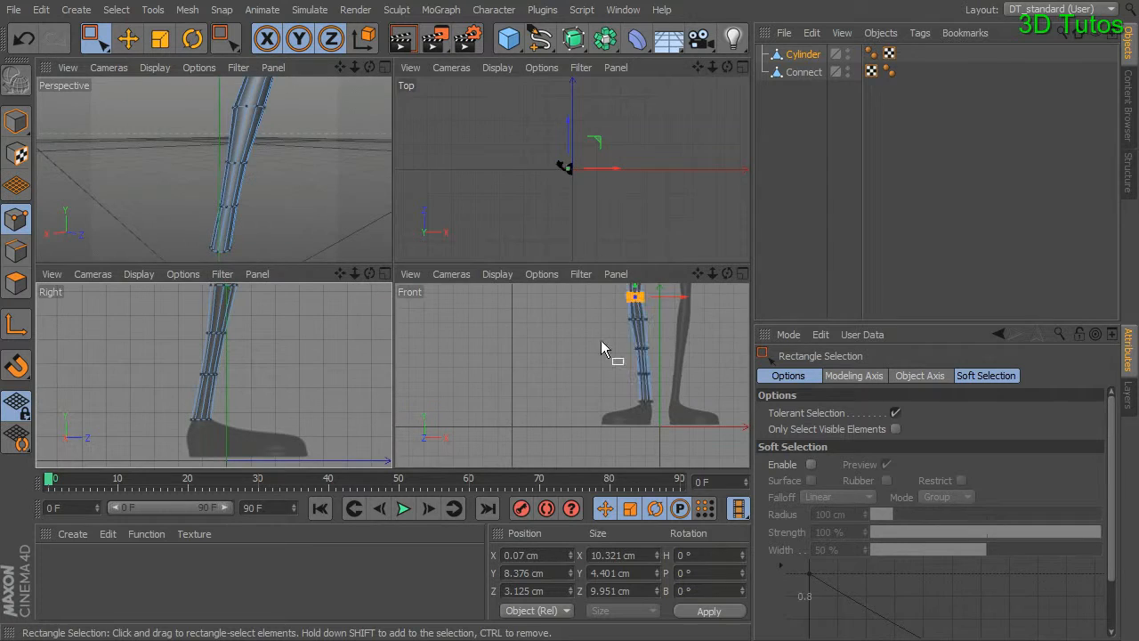
pyautogui.middleClick(608, 341)
pyautogui.moveTo(570, 206)
pyautogui.keyDown('alt'); pyautogui.mouseDown(button='middle')
pyautogui.moveTo(585, 332)
pyautogui.moveTo(579, 201)
pyautogui.mouseUp(button='middle'); pyautogui.keyUp('alt')
pyautogui.scroll(3, 581, 294)
pyautogui.moveTo(579, 202); pyautogui.dragTo(472, 450)
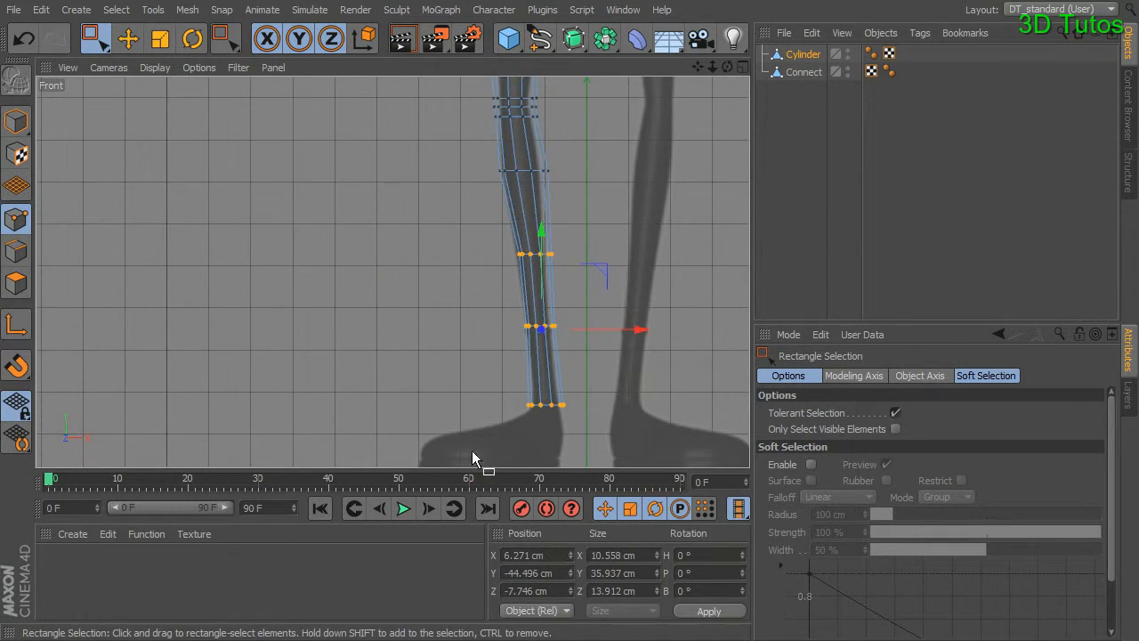
pyautogui.moveTo(632, 330); pyautogui.dragTo(629, 330)
pyautogui.keyDown('alt'); pyautogui.moveTo(617, 263); pyautogui.dragTo(632, 385, button='middle'); pyautogui.keyUp('alt')
pyautogui.keyDown('alt'); pyautogui.moveTo(581, 298); pyautogui.dragTo(587, 409, button='middle'); pyautogui.keyUp('alt')
pyautogui.middleClick(601, 336)
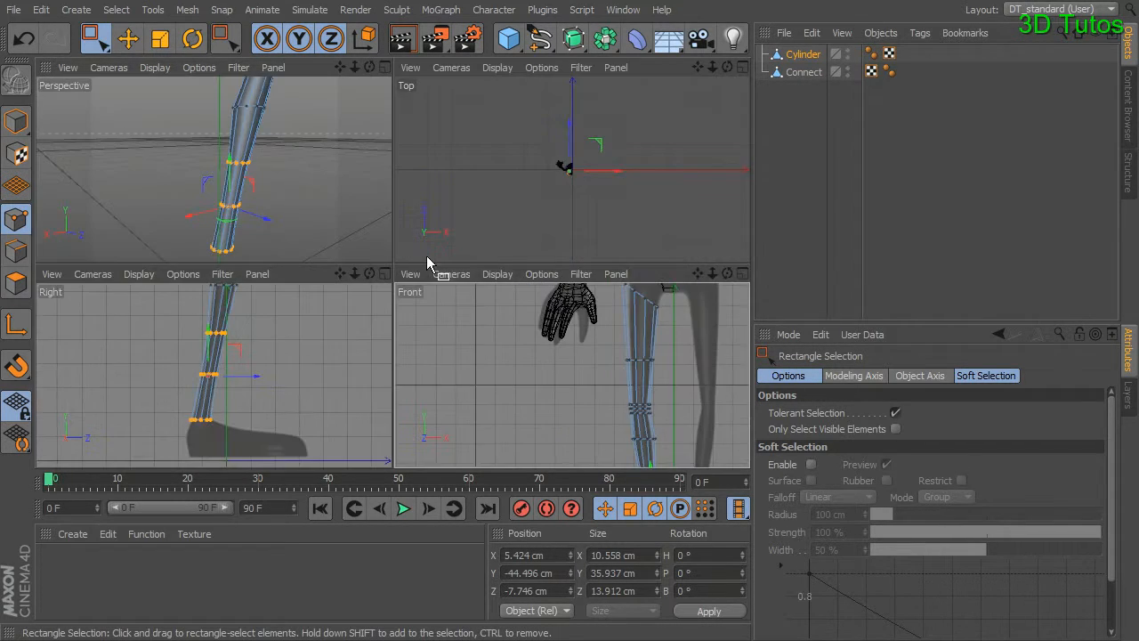
# - Leave point editing and examine the shaped leg in perspective, from the thigh down to the open ankle end
pyautogui.middleClick(258, 185)
pyautogui.keyDown('alt'); pyautogui.moveTo(458, 211); pyautogui.dragTo(280, 240); pyautogui.keyUp('alt')
pyautogui.click(18, 122)
pyautogui.click(96, 40)
pyautogui.click(502, 296)
pyautogui.keyDown('alt'); pyautogui.moveTo(504, 297); pyautogui.dragTo(405, 283, button='right'); pyautogui.keyUp('alt')
pyautogui.keyDown('alt'); pyautogui.moveTo(559, 299); pyautogui.dragTo(549, 351); pyautogui.keyUp('alt')
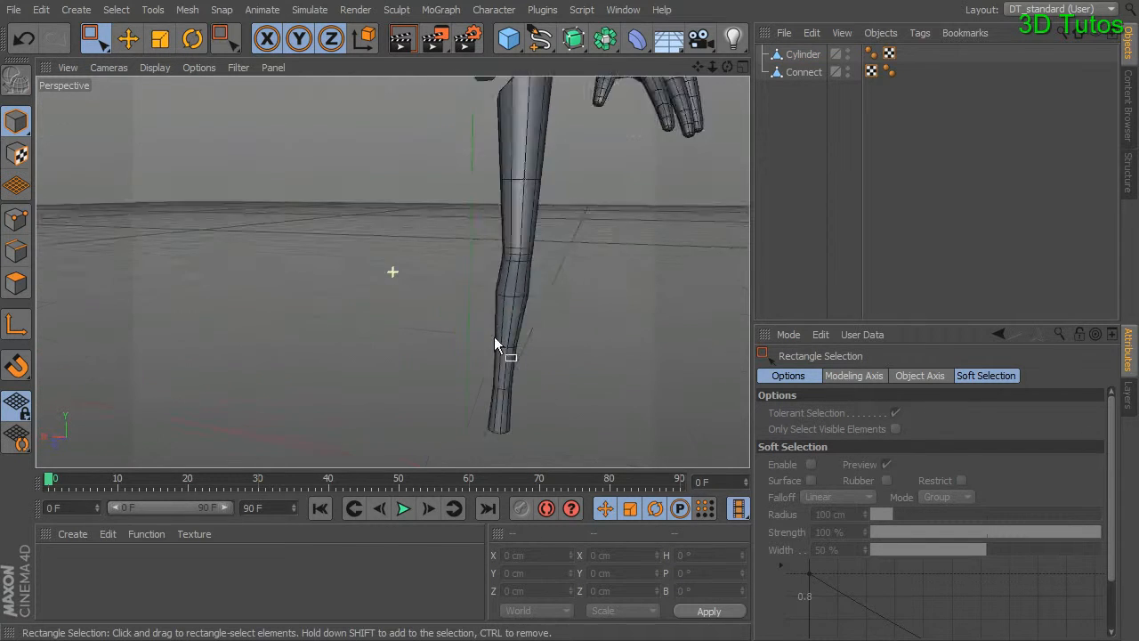
pyautogui.keyDown('alt'); pyautogui.moveTo(549, 351); pyautogui.dragTo(415, 161, button='middle'); pyautogui.keyUp('alt')
pyautogui.keyDown('alt'); pyautogui.moveTo(564, 191); pyautogui.dragTo(470, 184, button='right'); pyautogui.keyUp('alt')
pyautogui.keyDown('alt'); pyautogui.moveTo(619, 197); pyautogui.dragTo(522, 382); pyautogui.keyUp('alt')
pyautogui.click(447, 297)
pyautogui.keyDown('alt'); pyautogui.moveTo(456, 176); pyautogui.dragTo(479, 339, button='middle'); pyautogui.keyUp('alt')
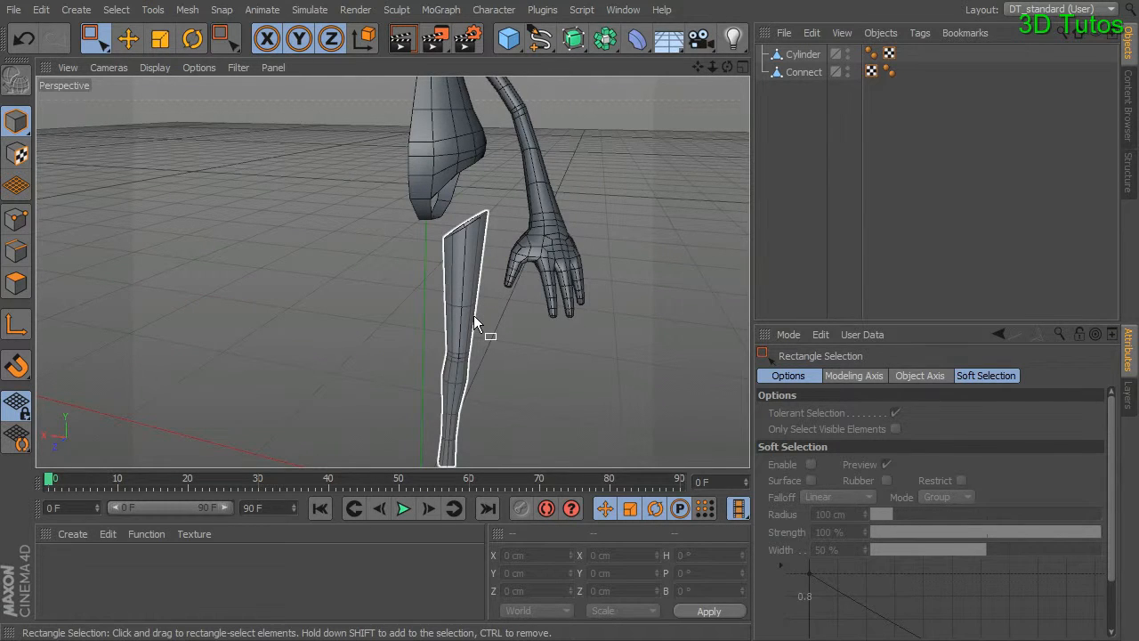
pyautogui.keyDown('alt'); pyautogui.moveTo(473, 312); pyautogui.dragTo(485, 158, button='middle'); pyautogui.keyUp('alt')
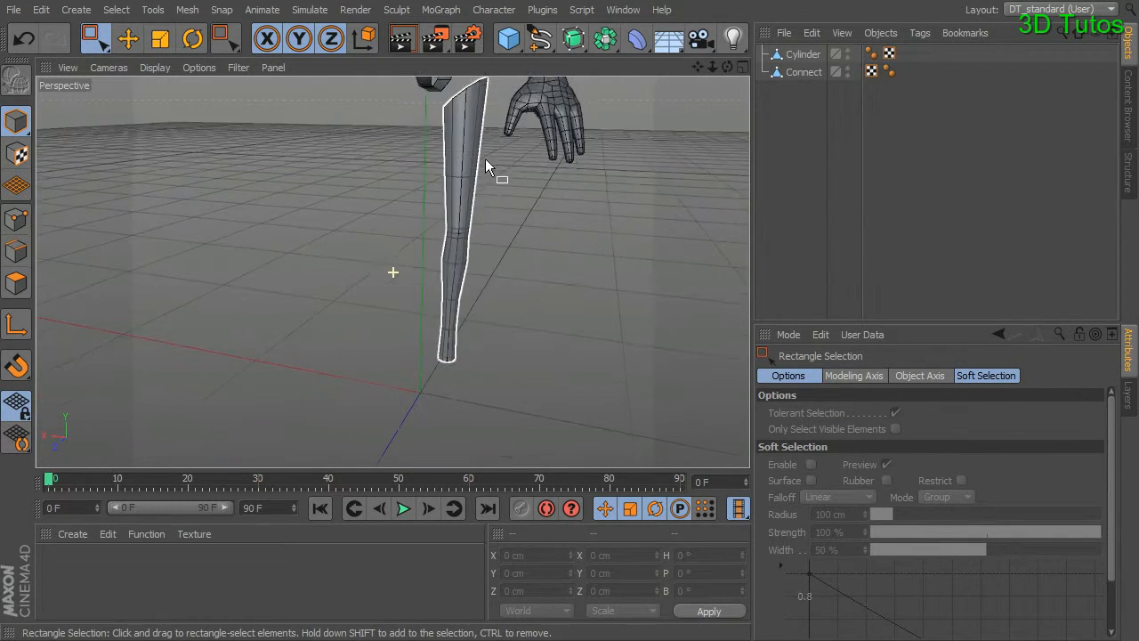
pyautogui.keyDown('alt'); pyautogui.moveTo(485, 158); pyautogui.dragTo(598, 244, button='right'); pyautogui.keyUp('alt')
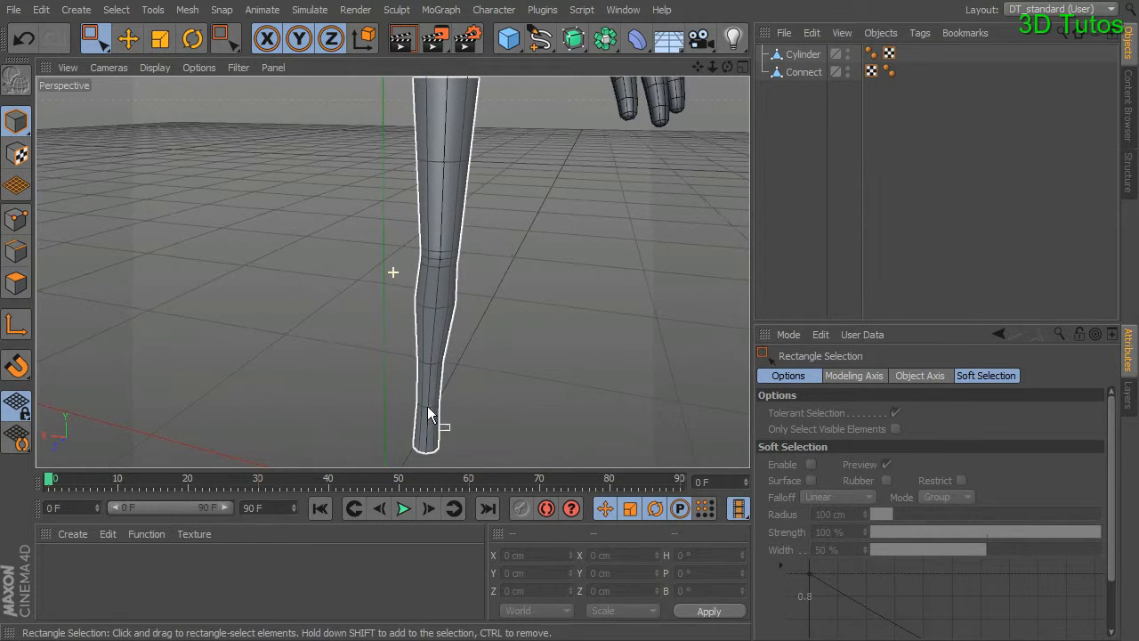
pyautogui.keyDown('alt'); pyautogui.moveTo(428, 407); pyautogui.dragTo(409, 331, button='middle'); pyautogui.keyUp('alt')
pyautogui.click(412, 381)
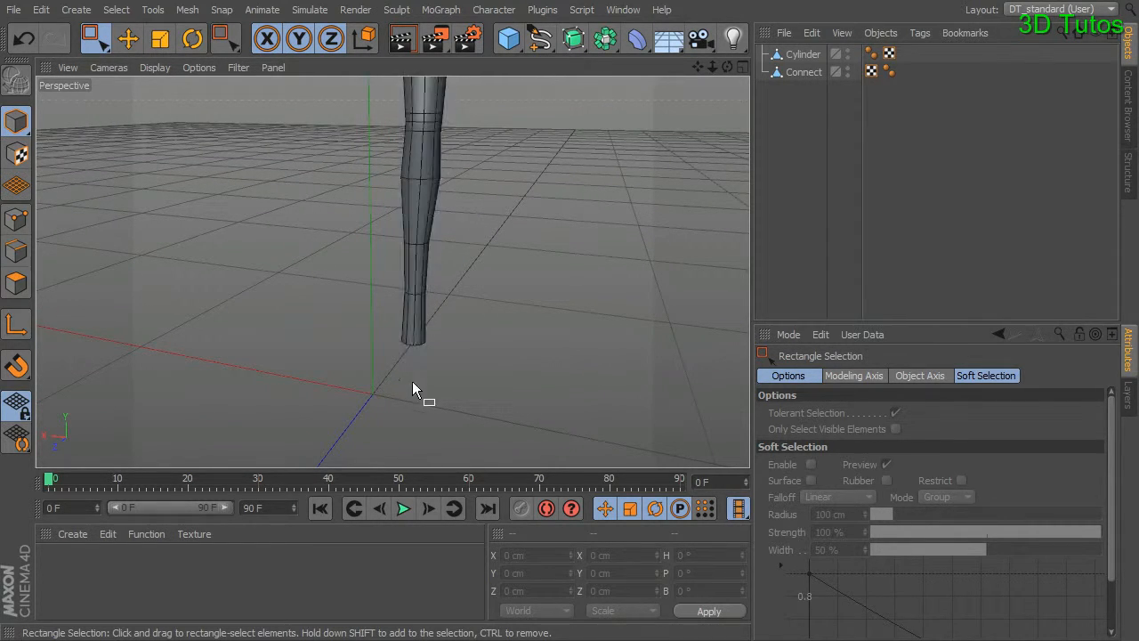
pyautogui.keyDown('alt'); pyautogui.moveTo(404, 378); pyautogui.dragTo(388, 206); pyautogui.keyUp('alt')
# - Close the open ankle end of the Cylinder leg mesh with Close Polygon Hole
pyautogui.click(152, 11)
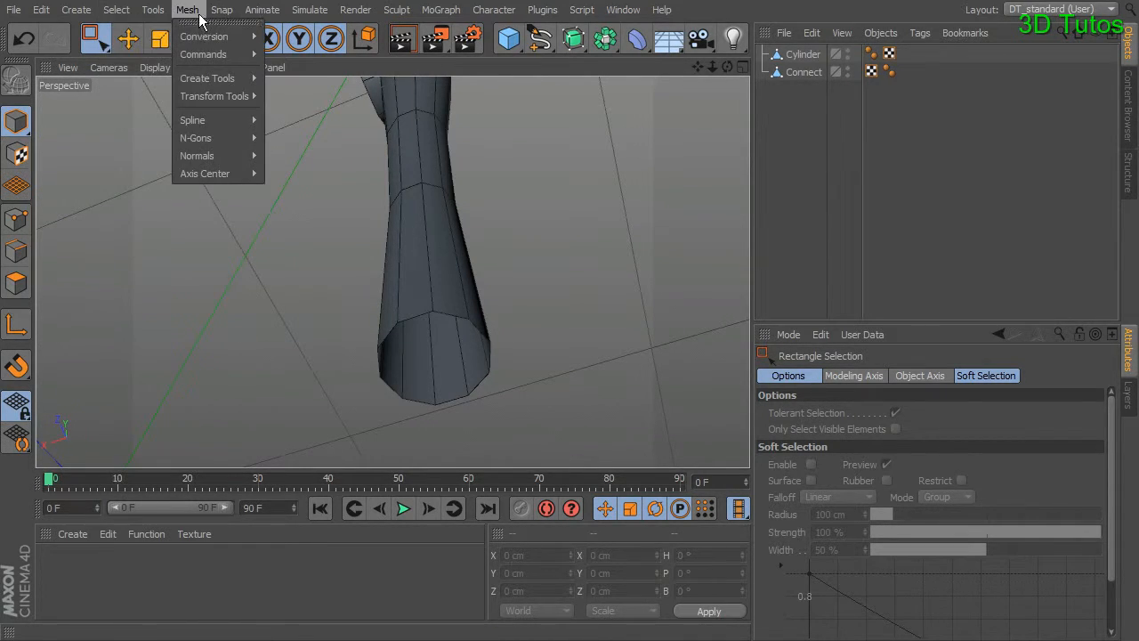
pyautogui.moveTo(208, 52)
pyautogui.click(800, 73)
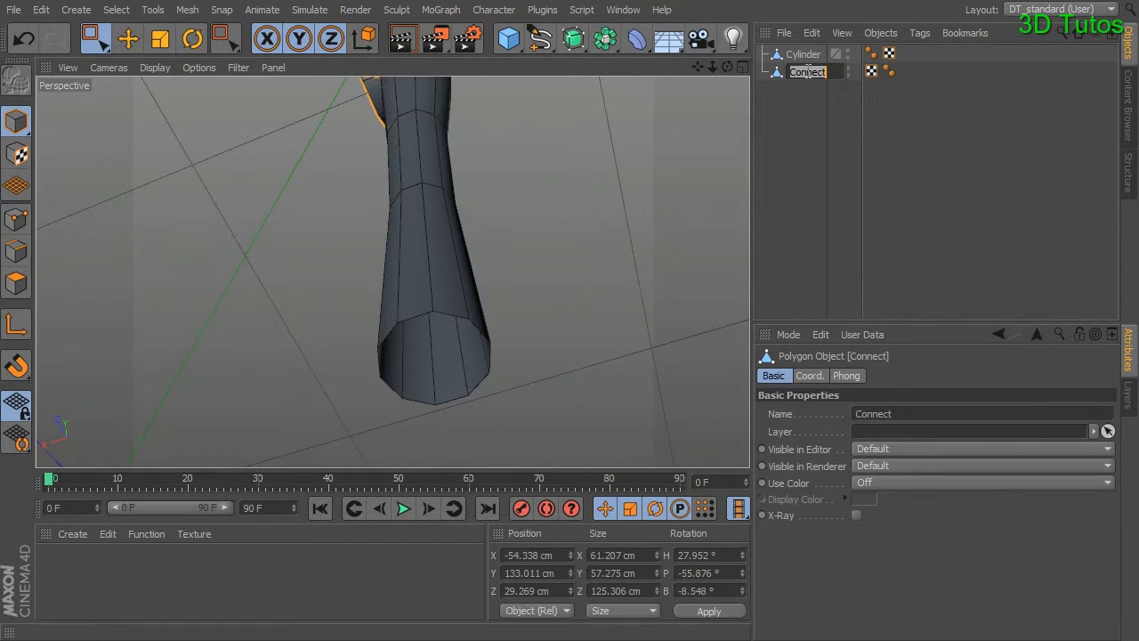
pyautogui.click(803, 55)
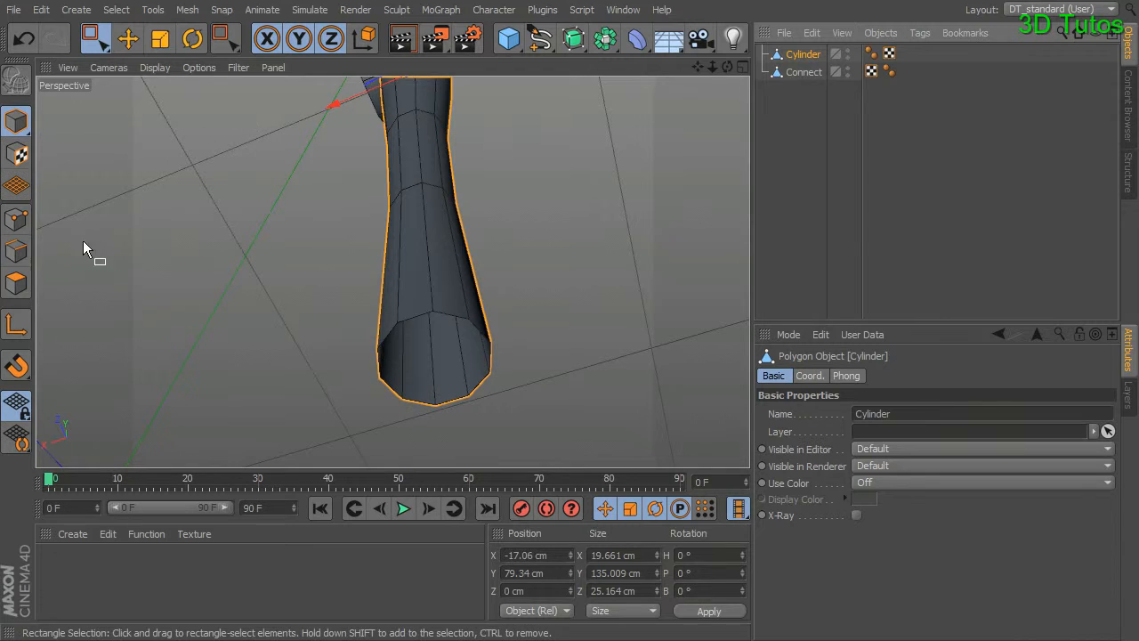
pyautogui.click(16, 283)
pyautogui.click(185, 11)
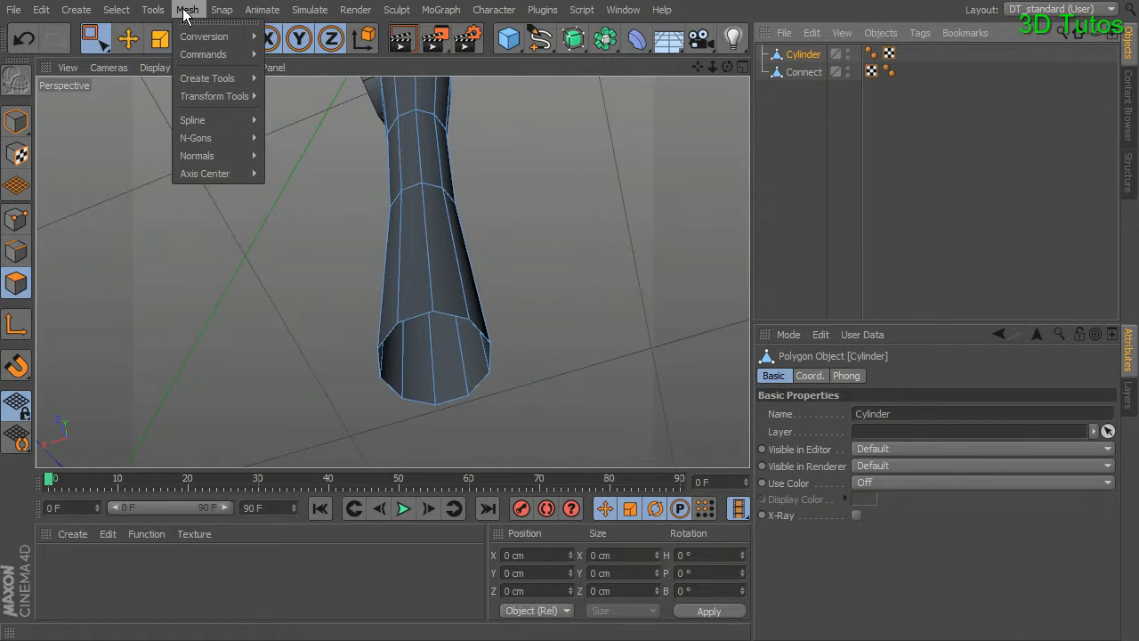
pyautogui.moveTo(198, 77)
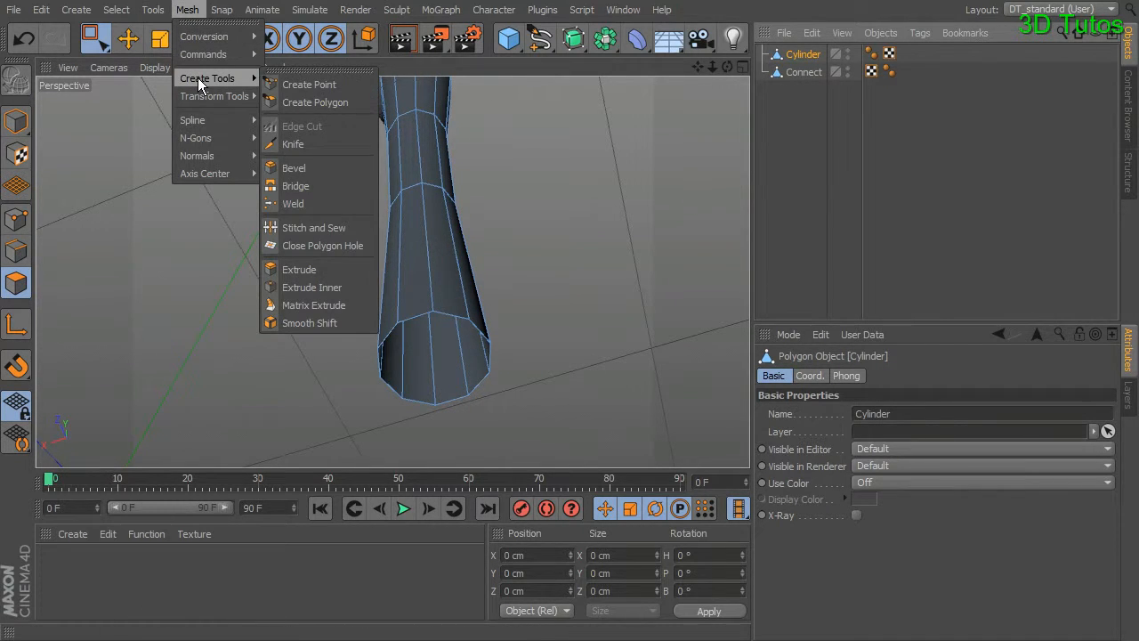
pyautogui.click(313, 245)
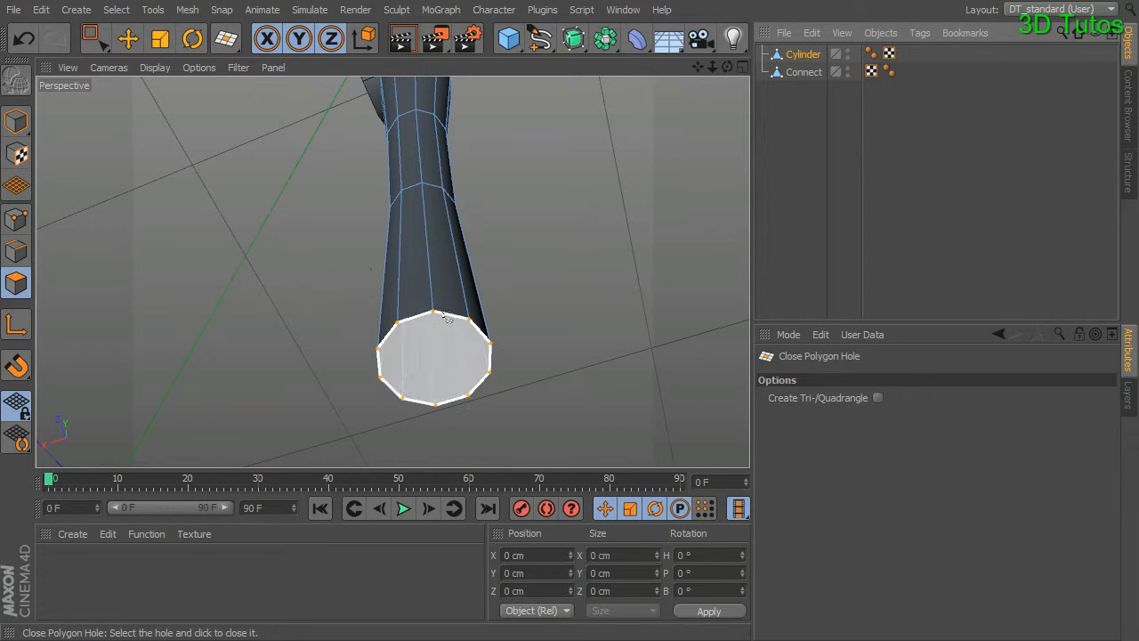
pyautogui.click(481, 328)
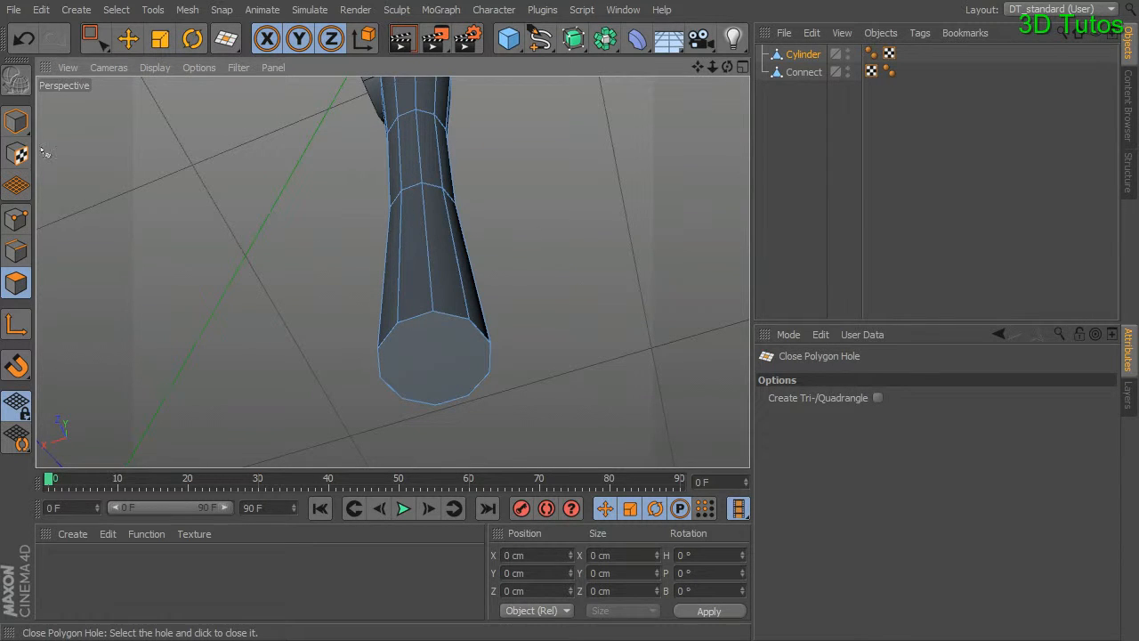
pyautogui.click(89, 38)
# - Cut the ankle cap lengthwise between its two opposite middle vertices, using the Knife in Line mode with Single off
pyautogui.rightClick(600, 178)
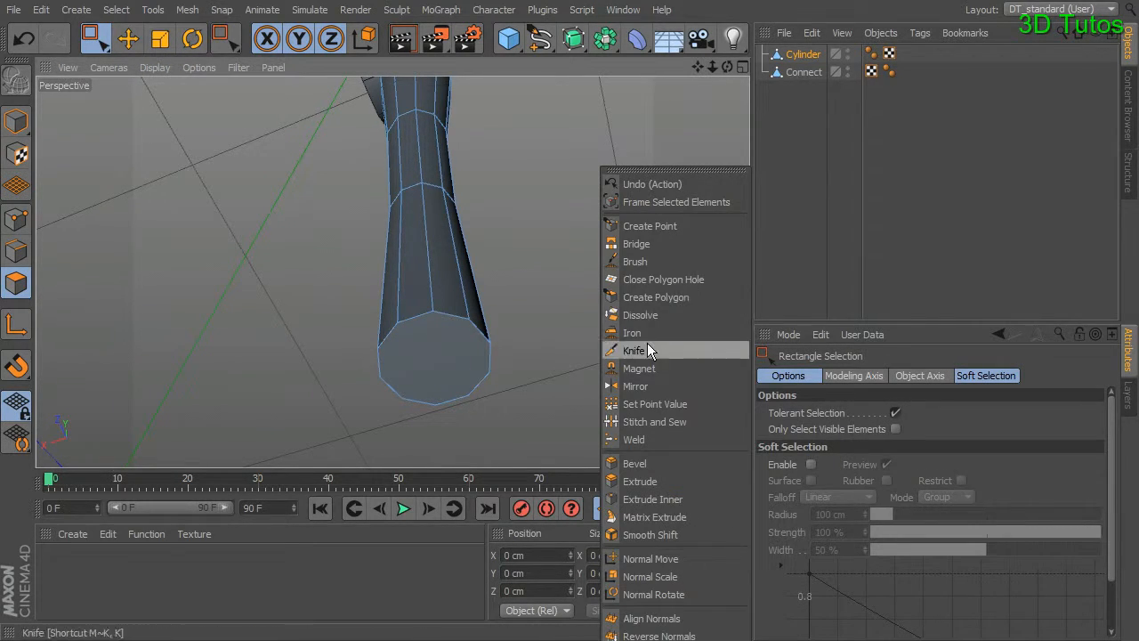
pyautogui.click(645, 368)
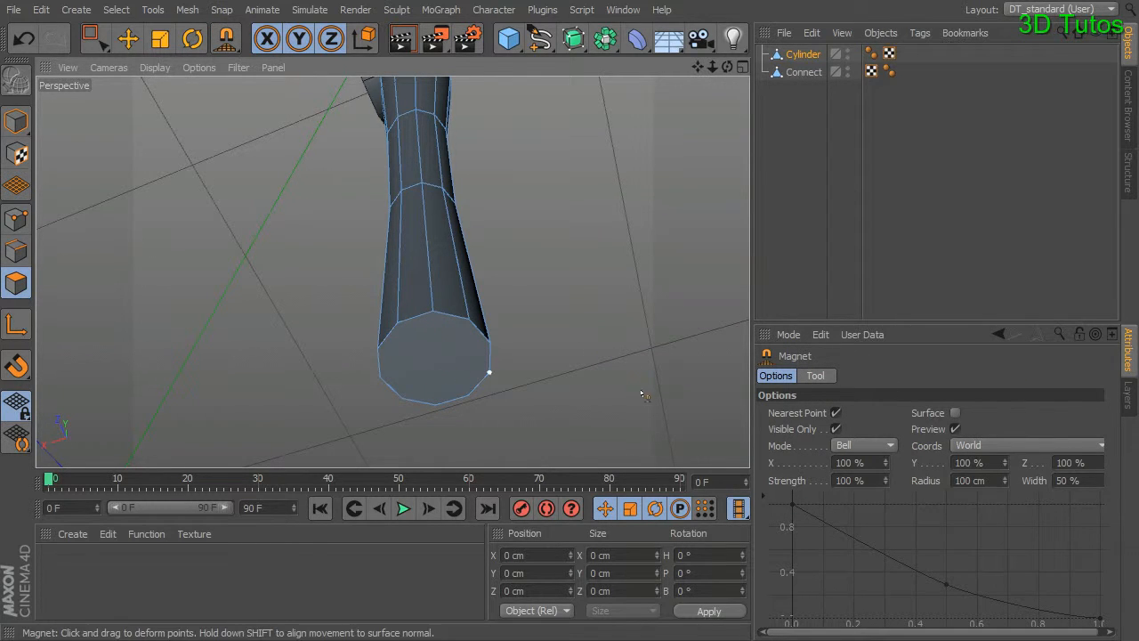
pyautogui.rightClick(595, 186)
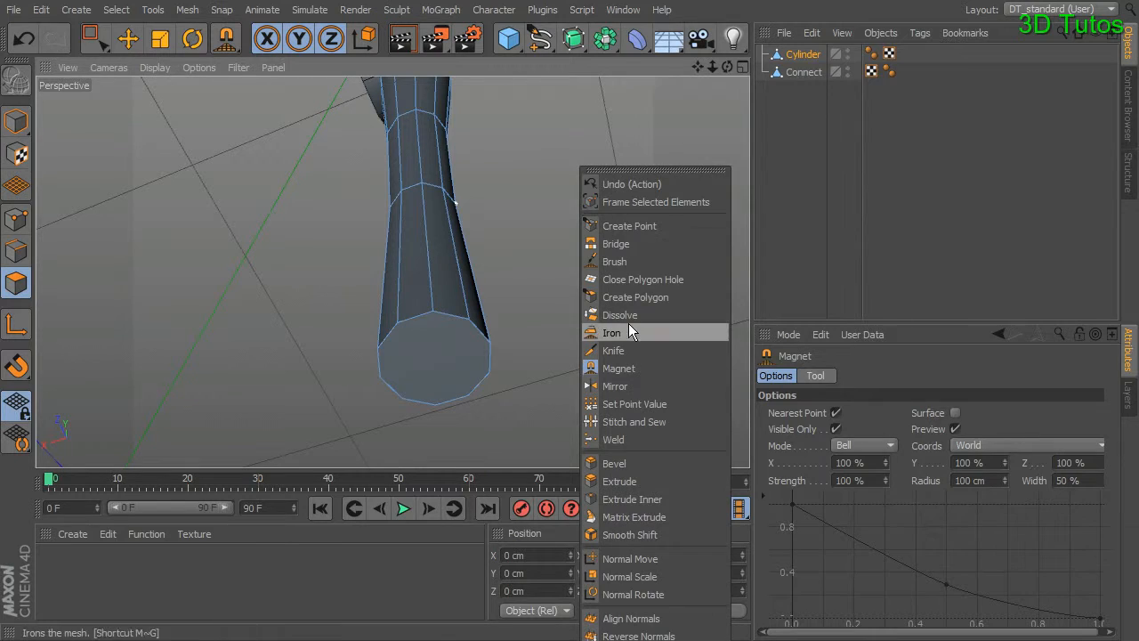
pyautogui.click(630, 350)
pyautogui.click(827, 399)
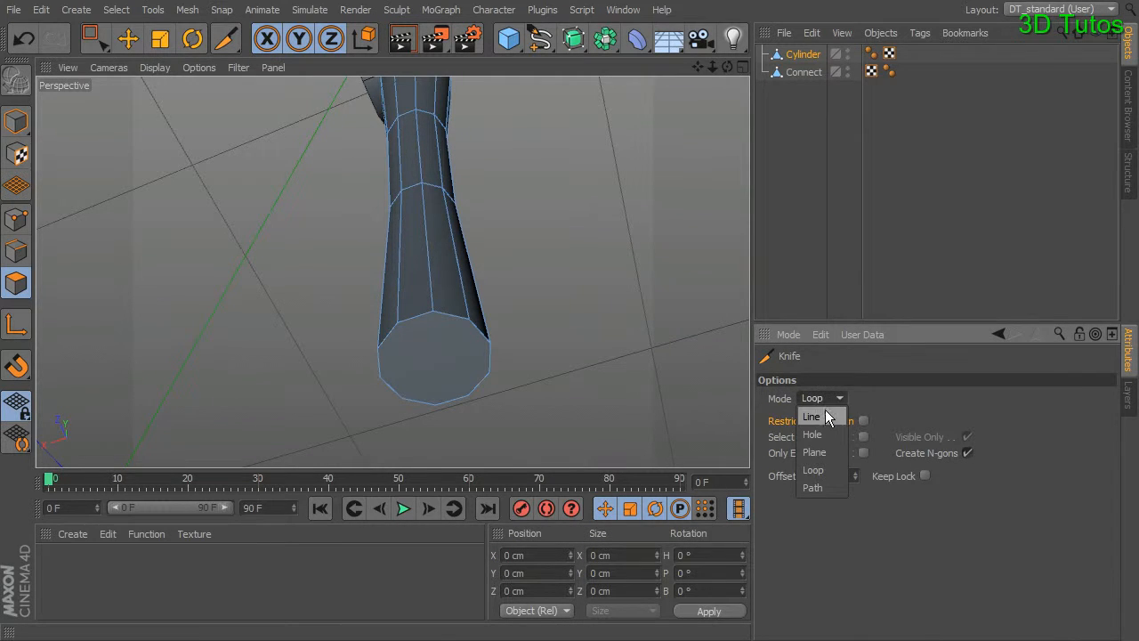
pyautogui.click(812, 417)
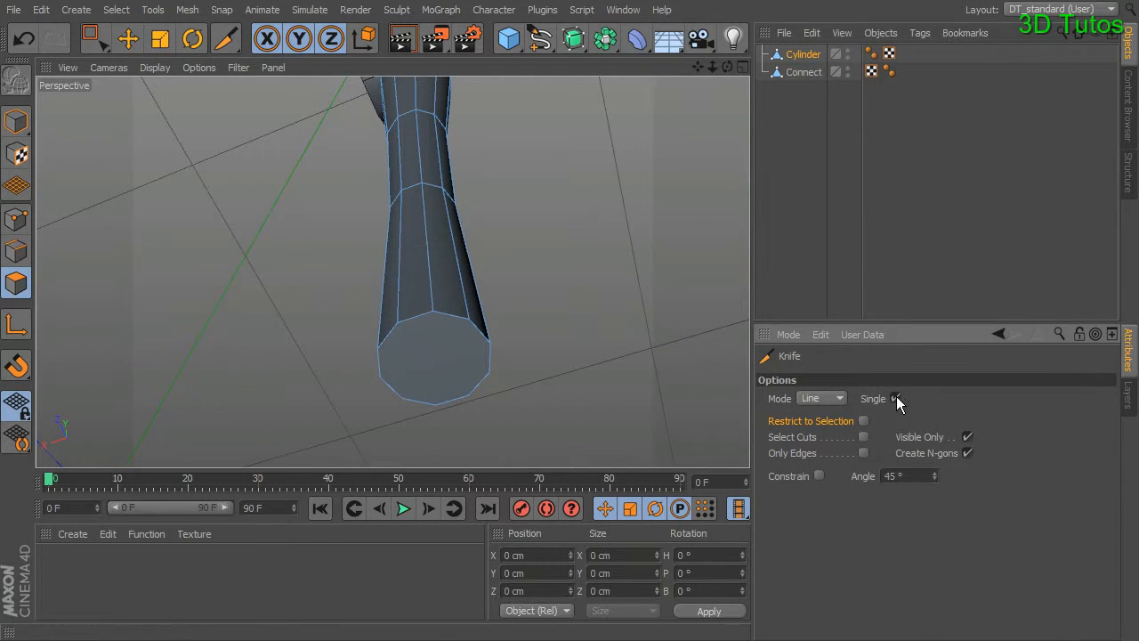
pyautogui.moveTo(434, 314); pyautogui.dragTo(448, 392)
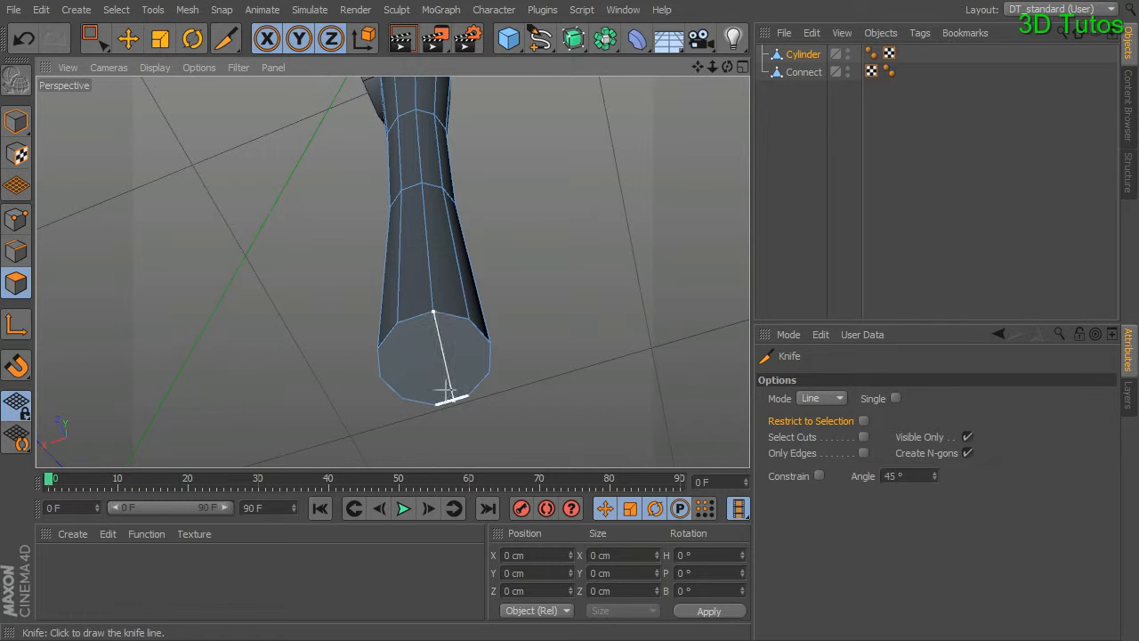
pyautogui.rightClick(496, 408)
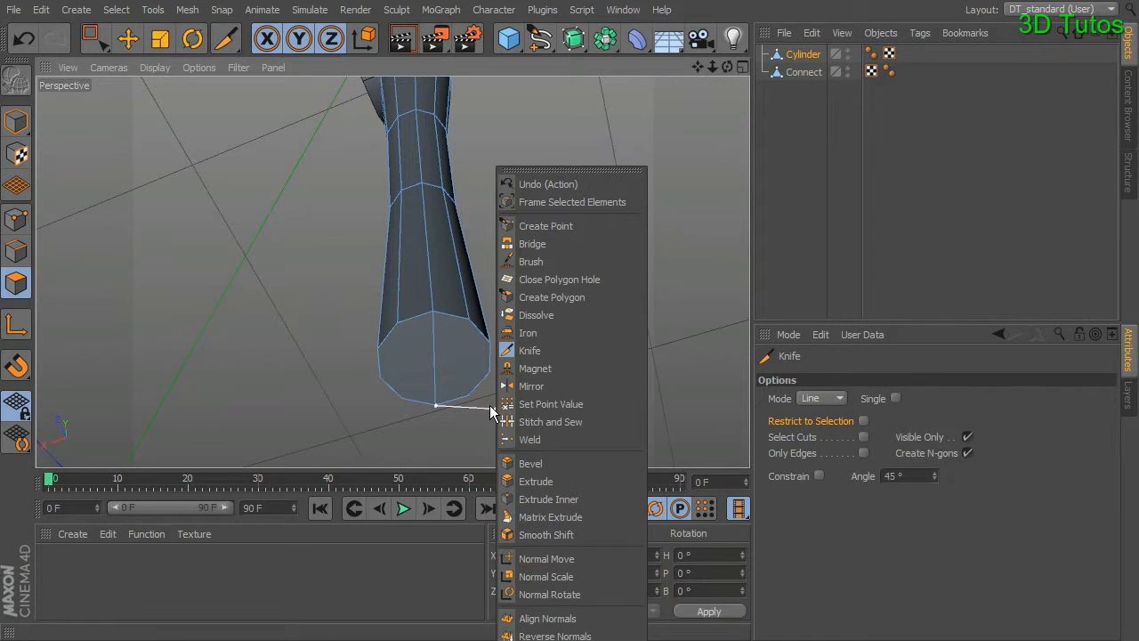
pyautogui.click(491, 410)
pyautogui.press('space')
pyautogui.keyDown('alt'); pyautogui.moveTo(486, 427); pyautogui.dragTo(546, 337); pyautogui.keyUp('alt')
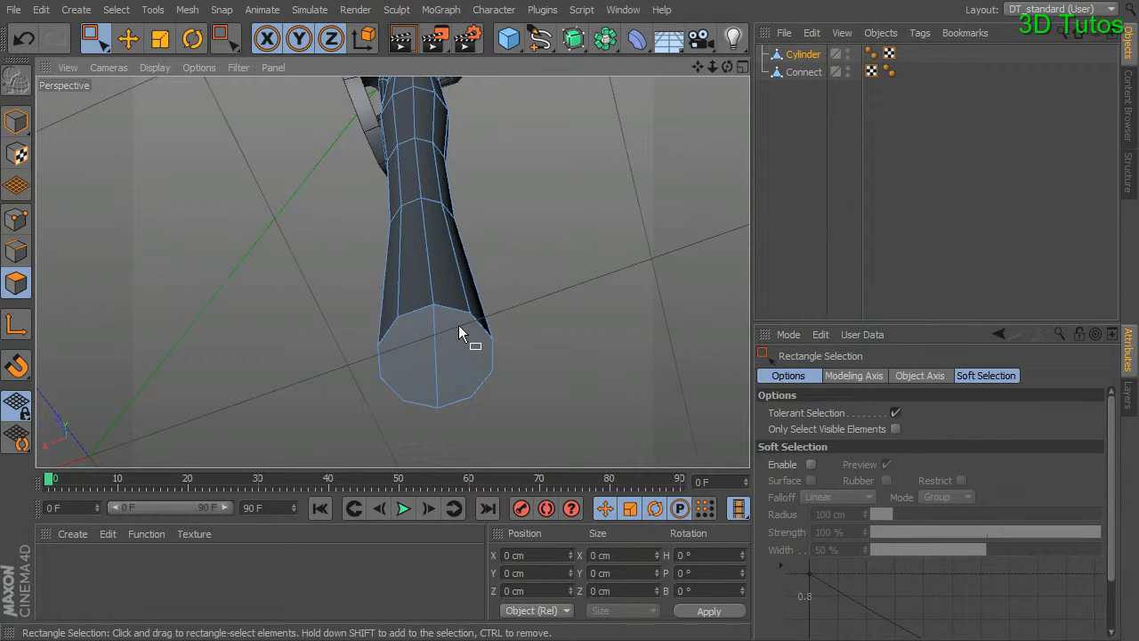
# - Cut the ankle cap crosswise twice with the Knife, connecting opposite vertices on its two sides
pyautogui.press('space')
pyautogui.moveTo(379, 346); pyautogui.dragTo(487, 338)
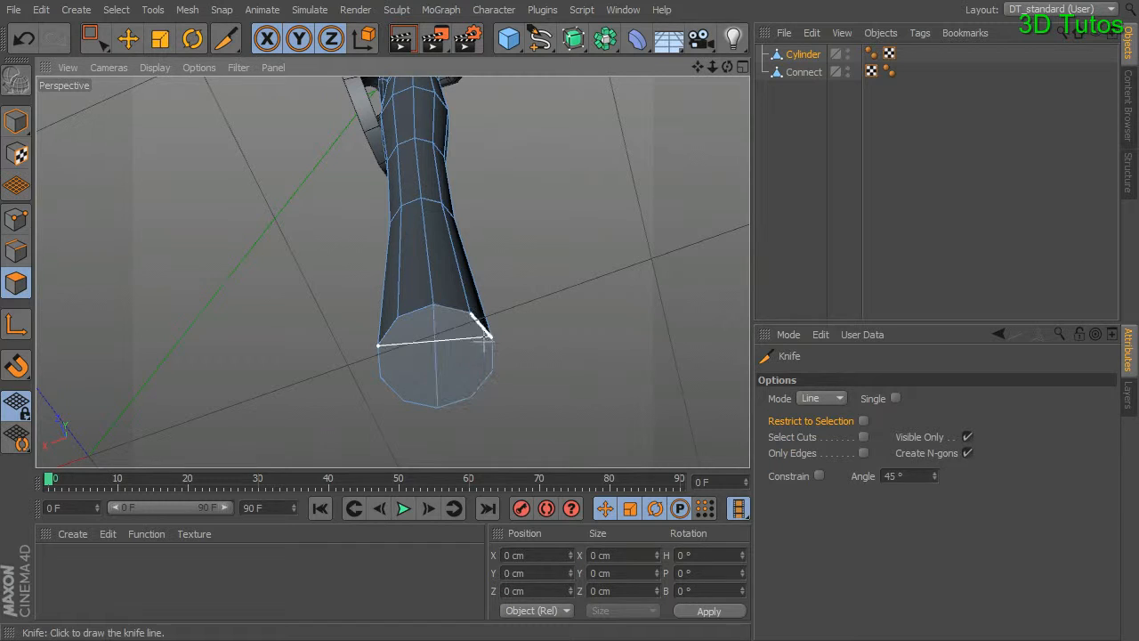
pyautogui.moveTo(557, 405); pyautogui.dragTo(543, 399)
pyautogui.press('space')
pyautogui.press('space')
pyautogui.moveTo(381, 377); pyautogui.dragTo(490, 371)
pyautogui.press('space')
pyautogui.keyDown('alt'); pyautogui.moveTo(573, 371); pyautogui.dragTo(530, 380); pyautogui.keyUp('alt')
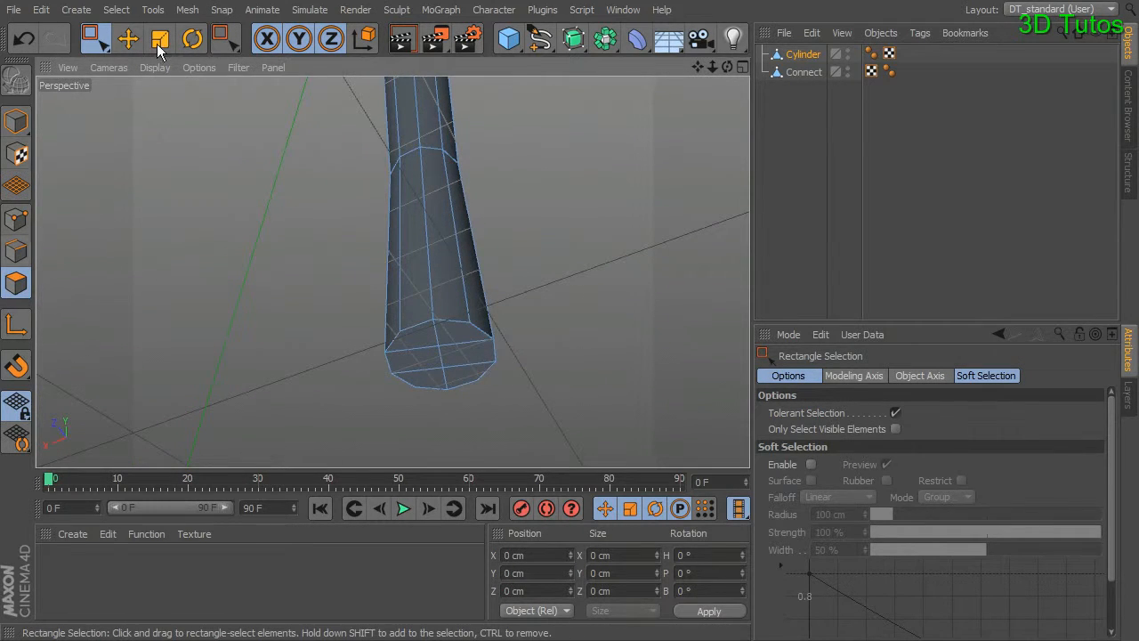
# - Select the ankle cap polygons with Live Selection and extrude them downward 5.44 cm
pyautogui.moveTo(89, 35); pyautogui.dragTo(160, 59)
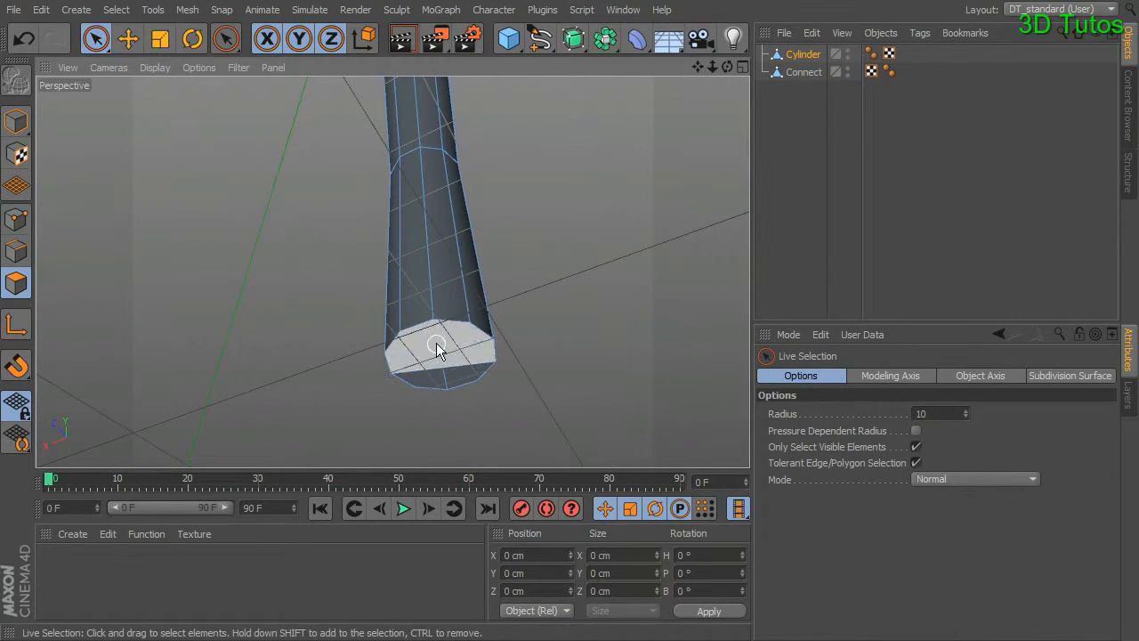
pyautogui.click(437, 347)
pyautogui.keyDown('alt'); pyautogui.moveTo(445, 372); pyautogui.dragTo(572, 196); pyautogui.keyUp('alt')
pyautogui.rightClick(572, 196)
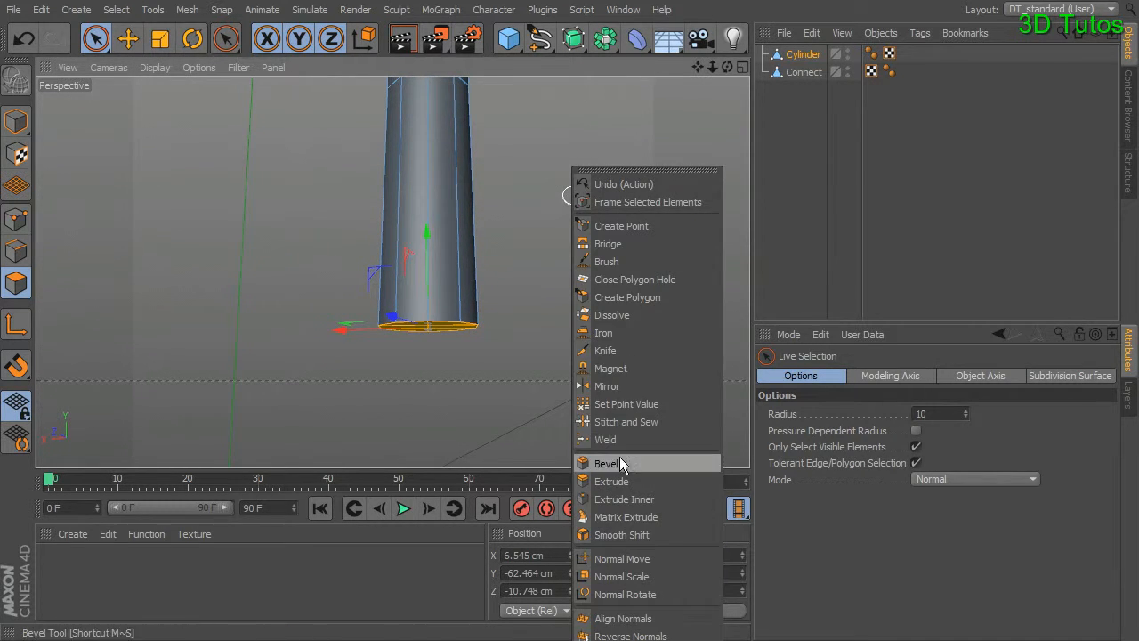
pyautogui.click(614, 481)
pyautogui.moveTo(543, 356); pyautogui.dragTo(619, 355)
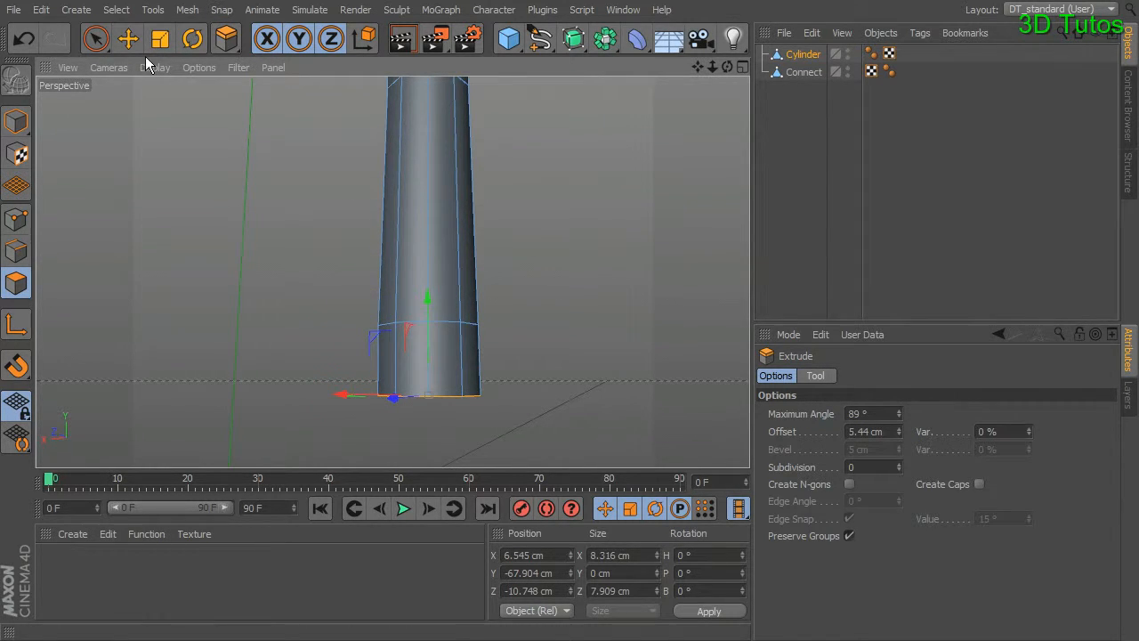
# - Select the front-facing polygons of the new ankle section, extrude them and pull them forward to form the foot's length
pyautogui.click(95, 38)
pyautogui.click(396, 372)
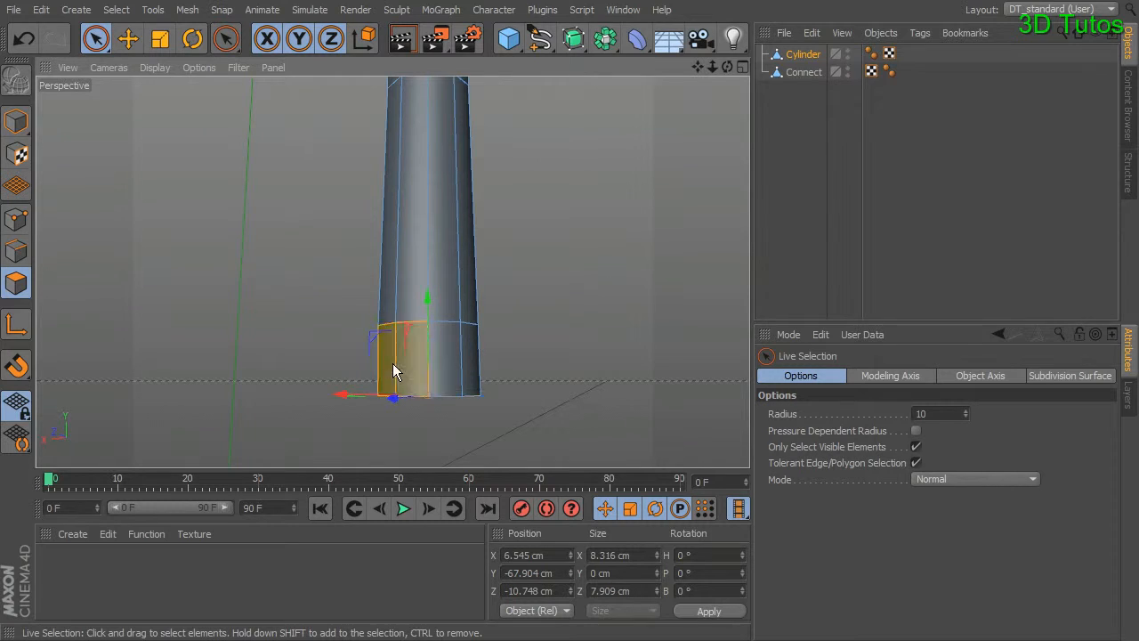
pyautogui.keyDown('shift'); pyautogui.click(457, 365); pyautogui.keyUp('shift')
pyautogui.keyDown('alt'); pyautogui.moveTo(570, 346); pyautogui.dragTo(459, 284); pyautogui.keyUp('alt')
pyautogui.rightClick(465, 227)
pyautogui.click(383, 253)
pyautogui.keyDown('alt'); pyautogui.moveTo(399, 234); pyautogui.dragTo(489, 247); pyautogui.keyUp('alt')
pyautogui.rightClick(491, 244)
pyautogui.click(532, 481)
pyautogui.moveTo(473, 395); pyautogui.dragTo(516, 394)
pyautogui.moveTo(330, 399); pyautogui.dragTo(308, 470)
# - Extrude the foot's front polygons another 4.2 cm and shift them outward to about X -3 cm
pyautogui.moveTo(257, 367); pyautogui.dragTo(295, 370)
pyautogui.keyDown('alt'); pyautogui.moveTo(398, 340); pyautogui.dragTo(399, 392); pyautogui.keyUp('alt')
pyautogui.moveTo(364, 357); pyautogui.dragTo(365, 380)
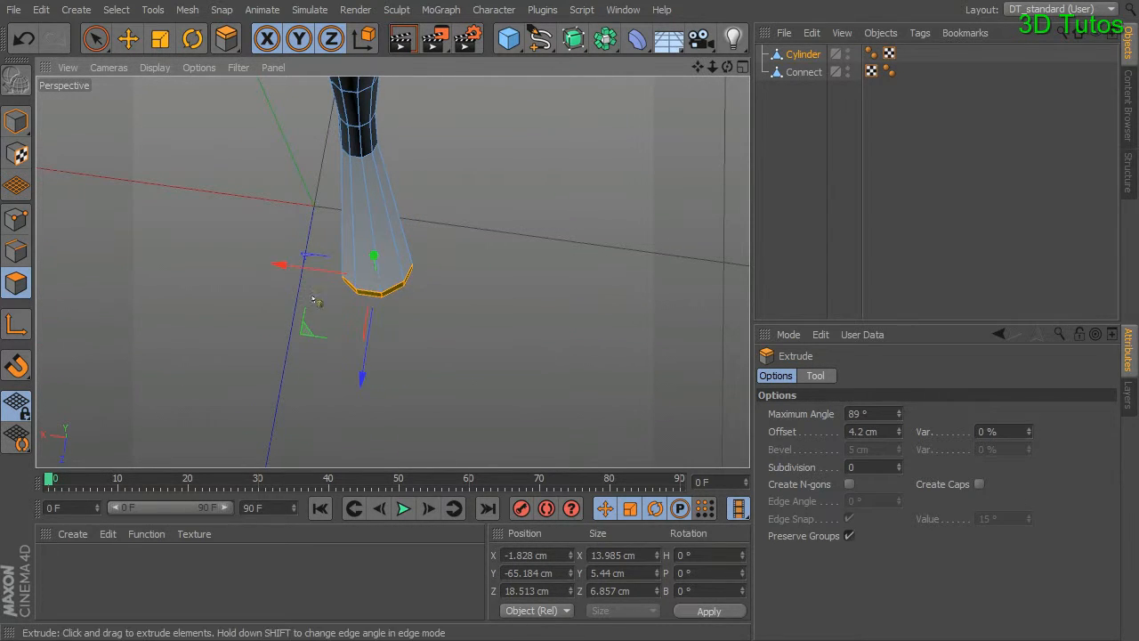
pyautogui.moveTo(275, 264); pyautogui.dragTo(285, 267)
# - Move the toe-end polygons to about X -8.4 cm and Z 27.7 cm, following the side and front references
pyautogui.click(125, 40)
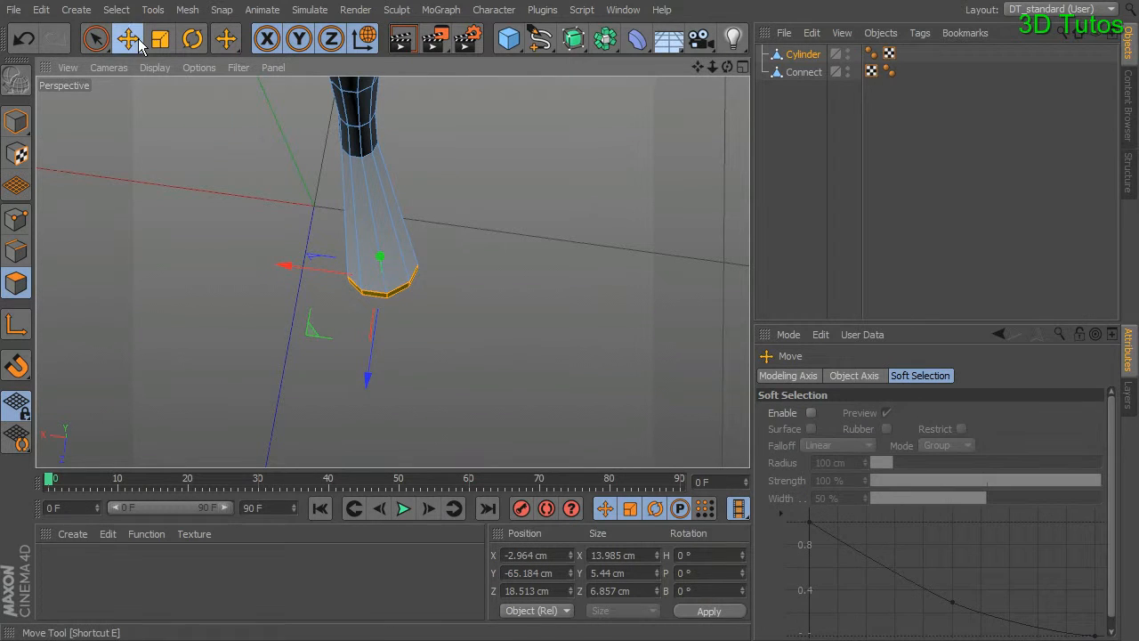
pyautogui.middleClick(559, 325)
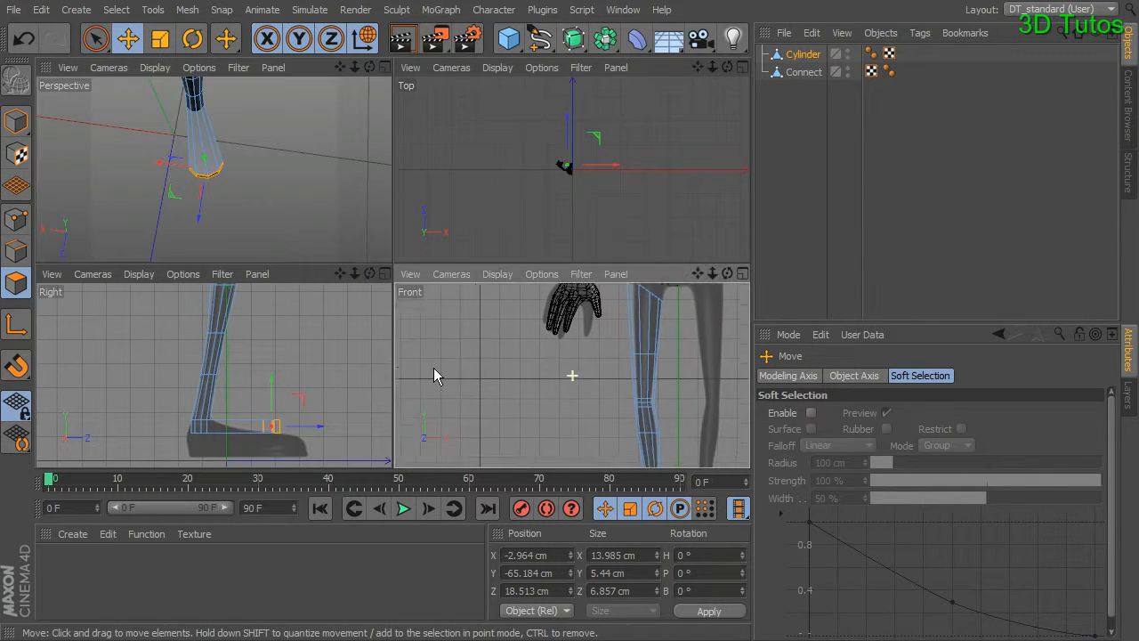
pyautogui.moveTo(313, 427); pyautogui.dragTo(331, 433)
pyautogui.keyDown('alt'); pyautogui.moveTo(662, 436); pyautogui.dragTo(620, 278, button='middle'); pyautogui.keyUp('alt')
pyautogui.moveTo(670, 383); pyautogui.dragTo(657, 384)
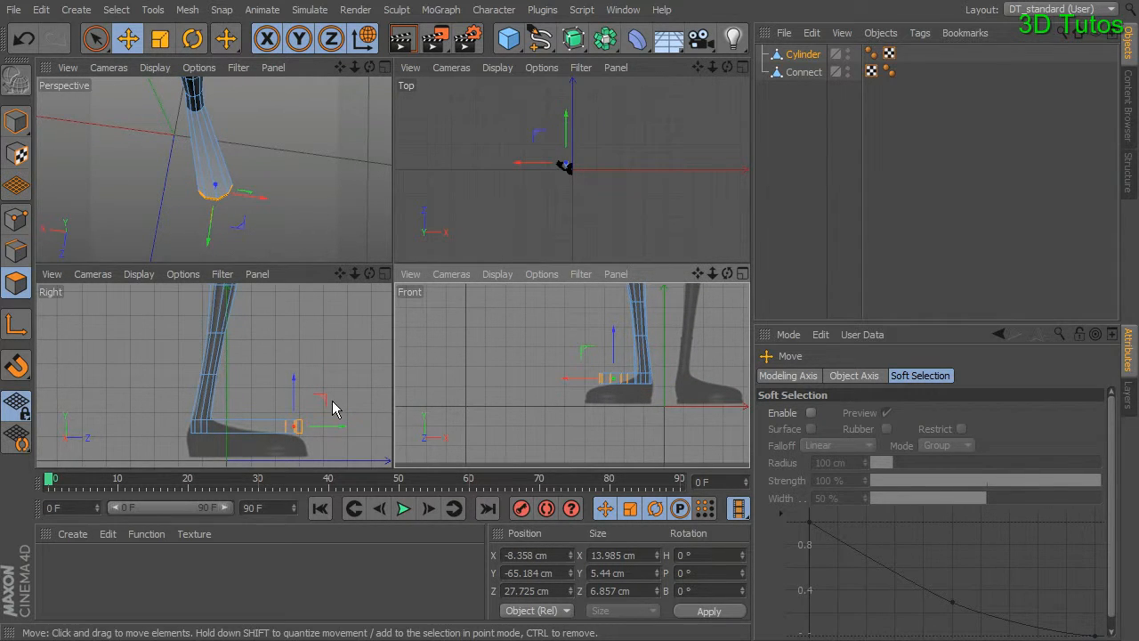
# - Select all the bottom points of the foot and lower them to about Y -76.4 cm to match the reference sole
pyautogui.keyDown('alt'); pyautogui.moveTo(229, 457); pyautogui.dragTo(229, 426, button='middle'); pyautogui.keyUp('alt')
pyautogui.moveTo(101, 40); pyautogui.dragTo(148, 95)
pyautogui.click(16, 218)
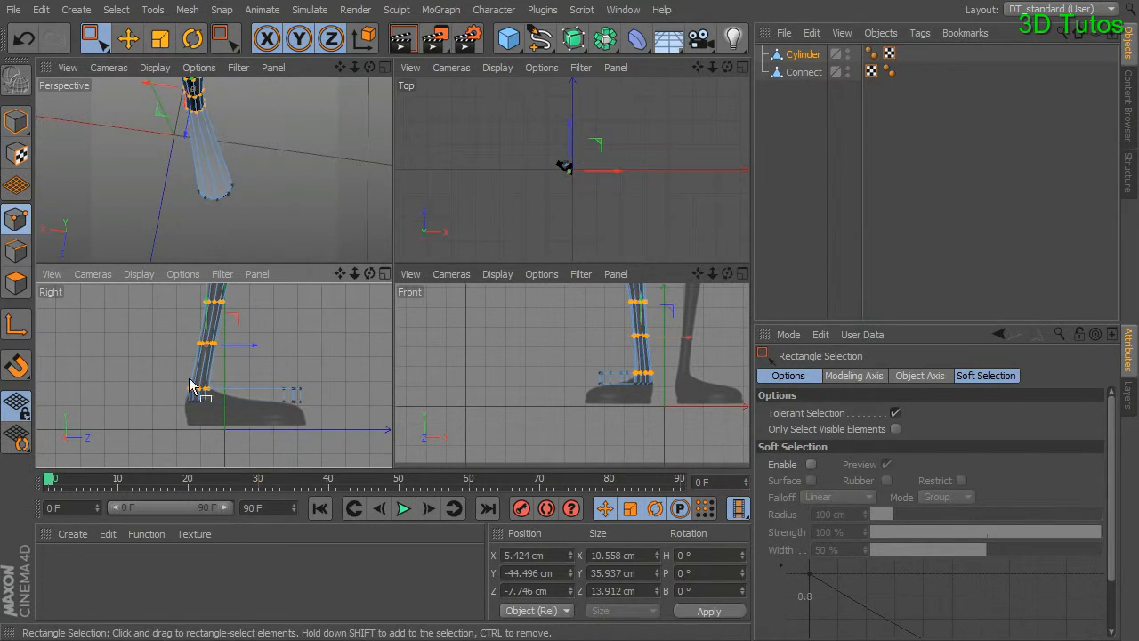
pyautogui.moveTo(341, 436); pyautogui.dragTo(341, 436)
pyautogui.moveTo(246, 353); pyautogui.dragTo(247, 375)
pyautogui.keyDown('alt'); pyautogui.moveTo(261, 213); pyautogui.dragTo(214, 168); pyautogui.keyUp('alt')
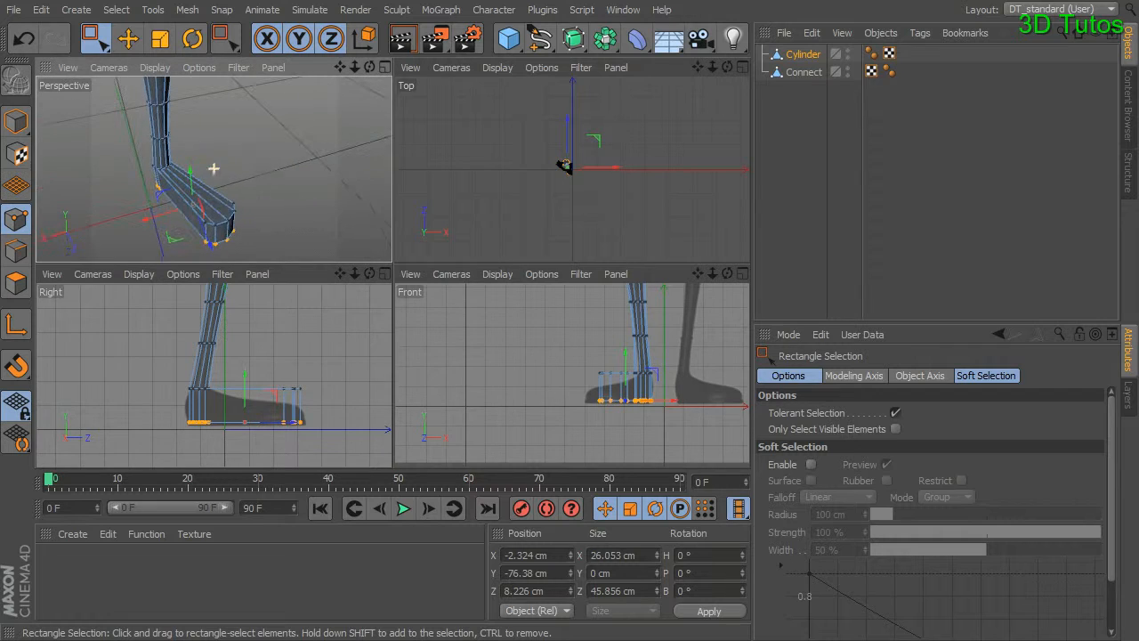
pyautogui.middleClick(275, 183)
pyautogui.keyDown('alt'); pyautogui.moveTo(384, 282); pyautogui.dragTo(574, 275); pyautogui.keyUp('alt')
pyautogui.keyDown('alt'); pyautogui.moveTo(574, 275); pyautogui.dragTo(553, 254); pyautogui.keyUp('alt')
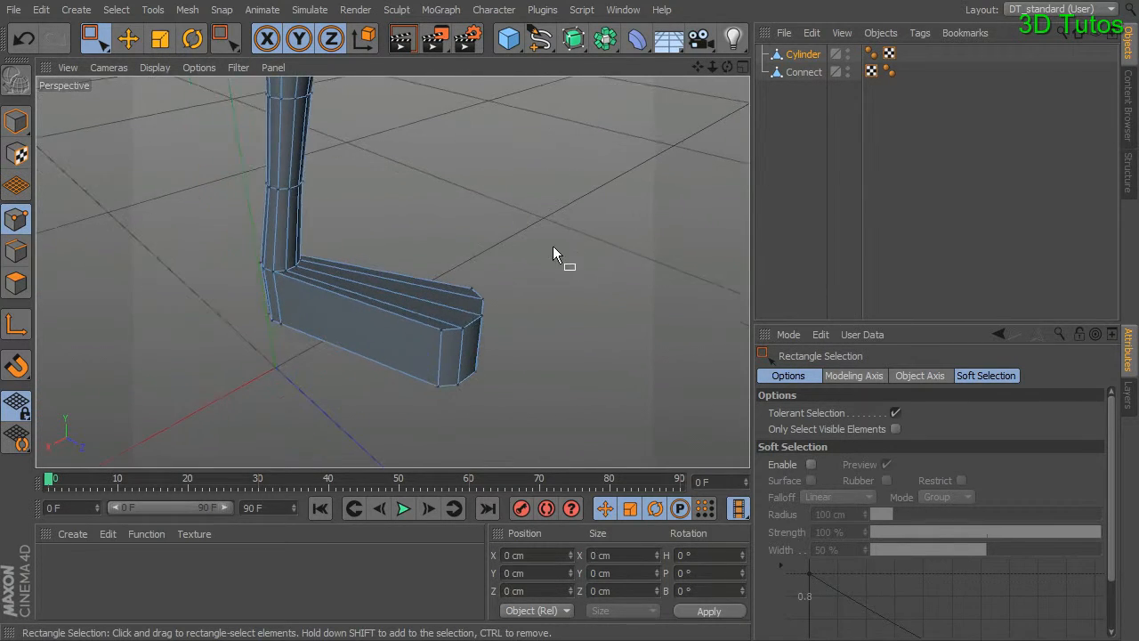
# - Add three loop cuts across the foot between the ankle and the toe, using the Knife in Loop mode
pyautogui.click(127, 38)
pyautogui.keyDown('alt'); pyautogui.moveTo(399, 180); pyautogui.dragTo(416, 171); pyautogui.keyUp('alt')
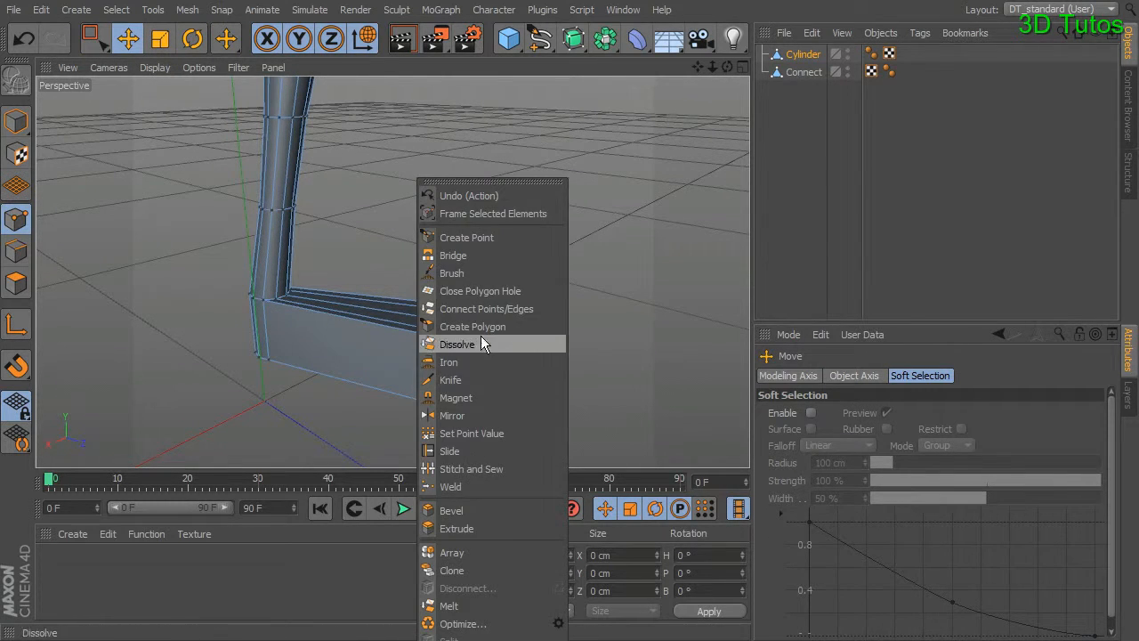
pyautogui.click(474, 380)
pyautogui.click(820, 398)
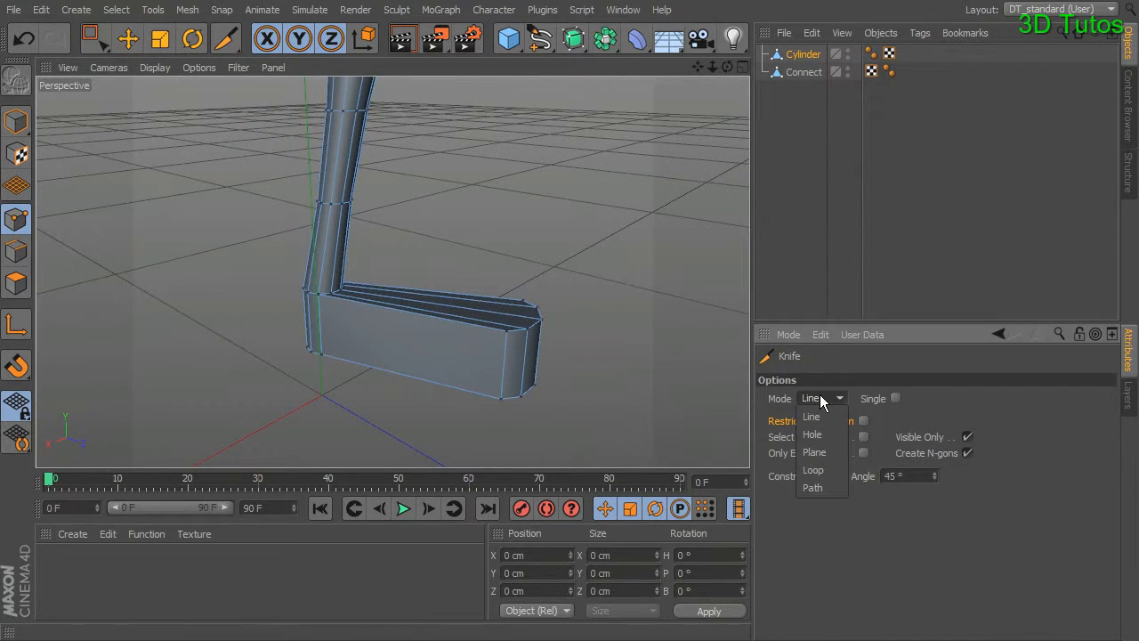
pyautogui.click(814, 469)
pyautogui.keyDown('alt'); pyautogui.moveTo(394, 269); pyautogui.dragTo(341, 293); pyautogui.keyUp('alt')
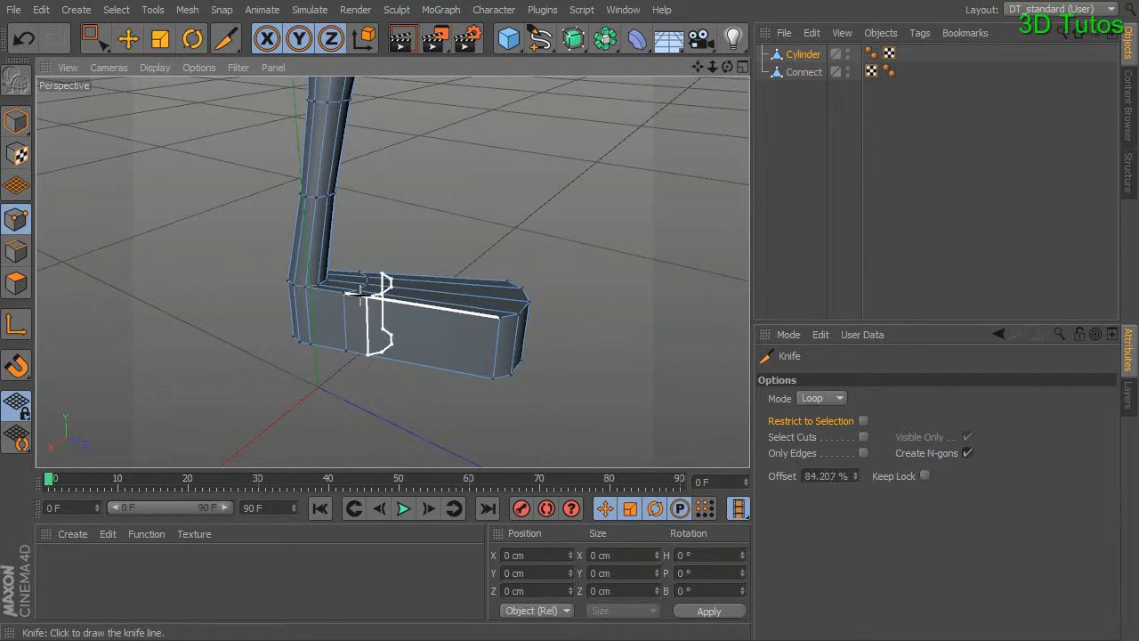
pyautogui.click(454, 309)
pyautogui.keyDown('alt'); pyautogui.moveTo(556, 297); pyautogui.dragTo(414, 305); pyautogui.keyUp('alt')
pyautogui.keyDown('alt'); pyautogui.moveTo(409, 305); pyautogui.dragTo(331, 272, button='middle'); pyautogui.keyUp('alt')
pyautogui.keyDown('alt'); pyautogui.moveTo(331, 272); pyautogui.dragTo(392, 258, button='right'); pyautogui.keyUp('alt')
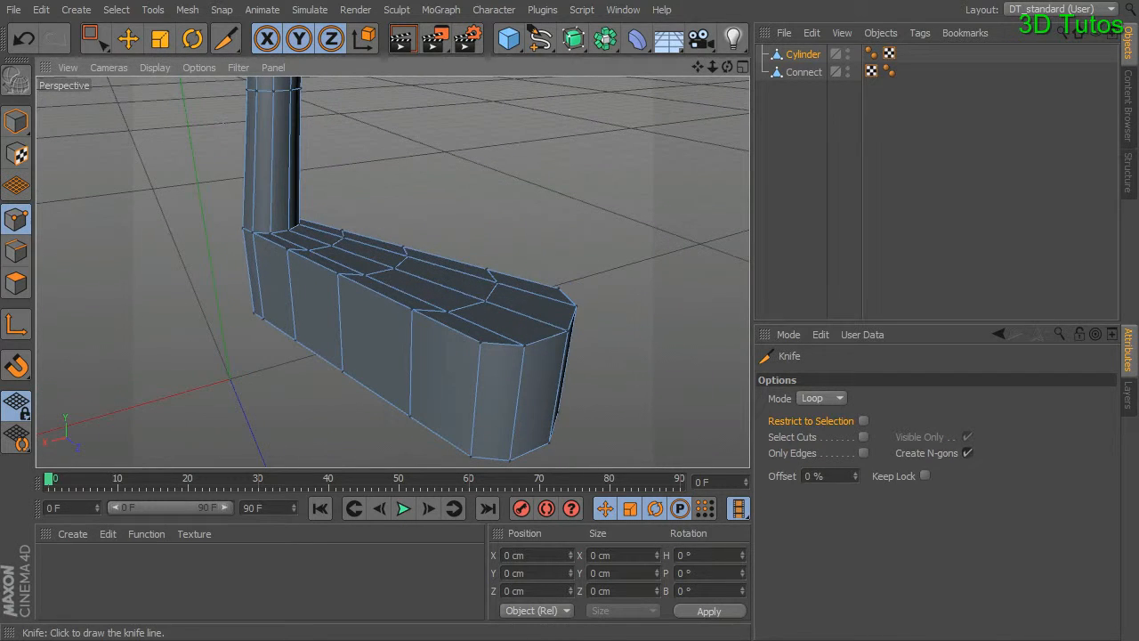
# - Lower the three upper-edge points on the foot's inner side where the loop cuts cross it
pyautogui.moveTo(93, 45); pyautogui.dragTo(110, 61)
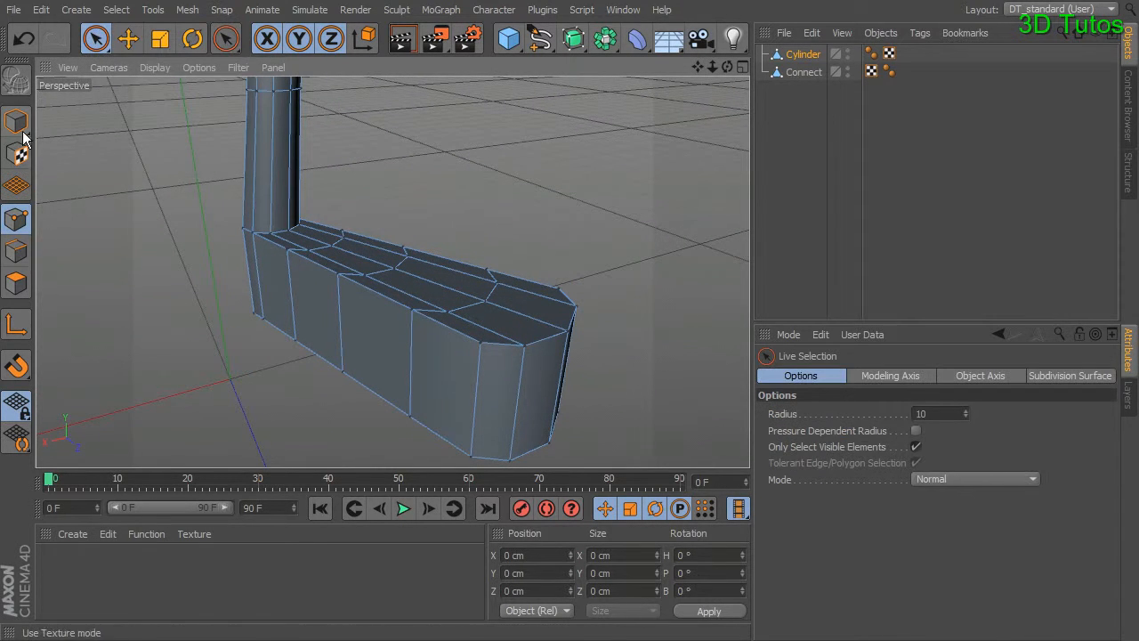
pyautogui.click(17, 224)
pyautogui.click(285, 253)
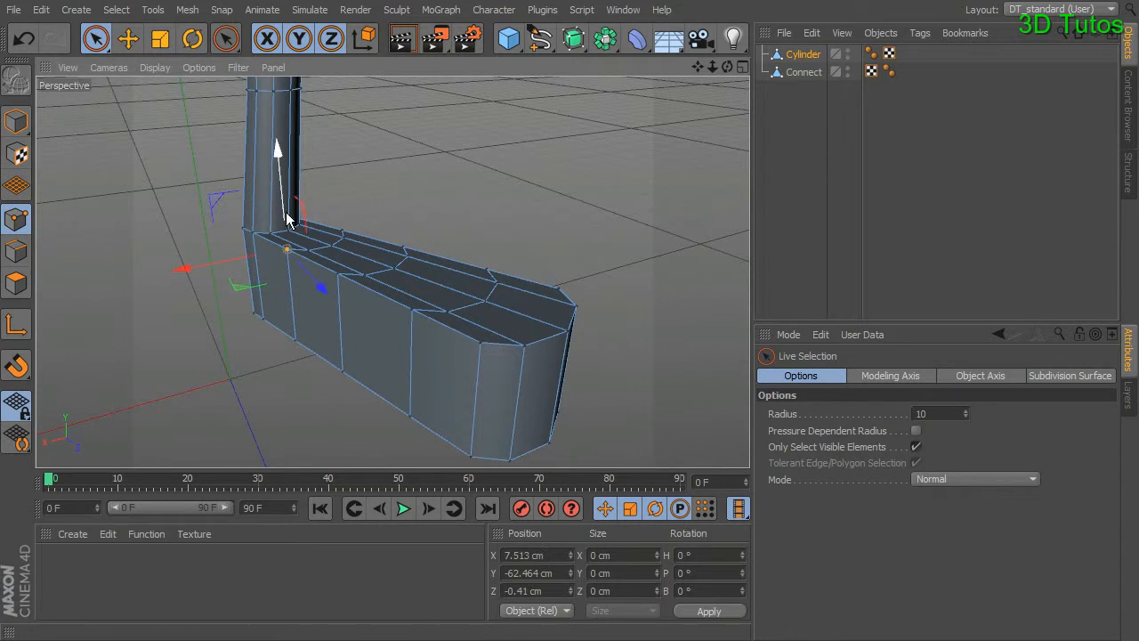
pyautogui.moveTo(283, 193); pyautogui.dragTo(329, 287)
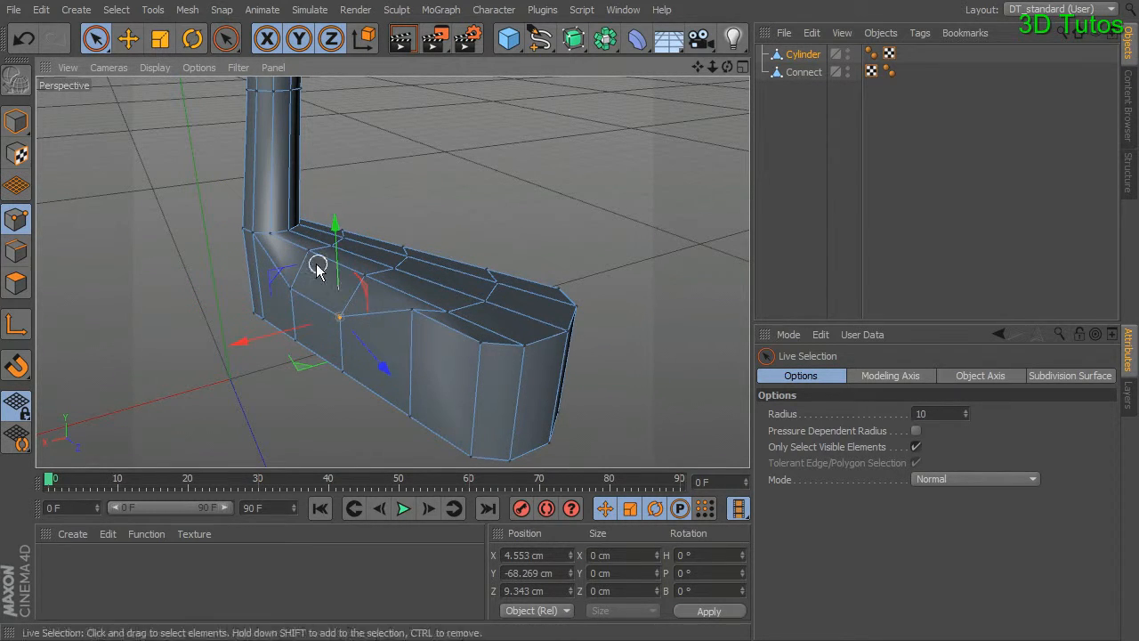
pyautogui.click(412, 311)
pyautogui.moveTo(417, 285); pyautogui.dragTo(416, 320)
pyautogui.keyDown('alt'); pyautogui.moveTo(483, 334); pyautogui.dragTo(523, 289); pyautogui.keyUp('alt')
# - Select the top points at the front of the foot and lower them to about Y -69.1 cm in the side view
pyautogui.moveTo(96, 38); pyautogui.dragTo(150, 66)
pyautogui.keyDown('alt'); pyautogui.moveTo(474, 301); pyautogui.dragTo(489, 254); pyautogui.keyUp('alt')
pyautogui.click(101, 47)
pyautogui.moveTo(101, 46); pyautogui.dragTo(147, 99)
pyautogui.keyDown('alt'); pyautogui.moveTo(489, 275); pyautogui.dragTo(534, 254); pyautogui.keyUp('alt')
pyautogui.moveTo(637, 252); pyautogui.dragTo(454, 349)
pyautogui.middleClick(480, 388)
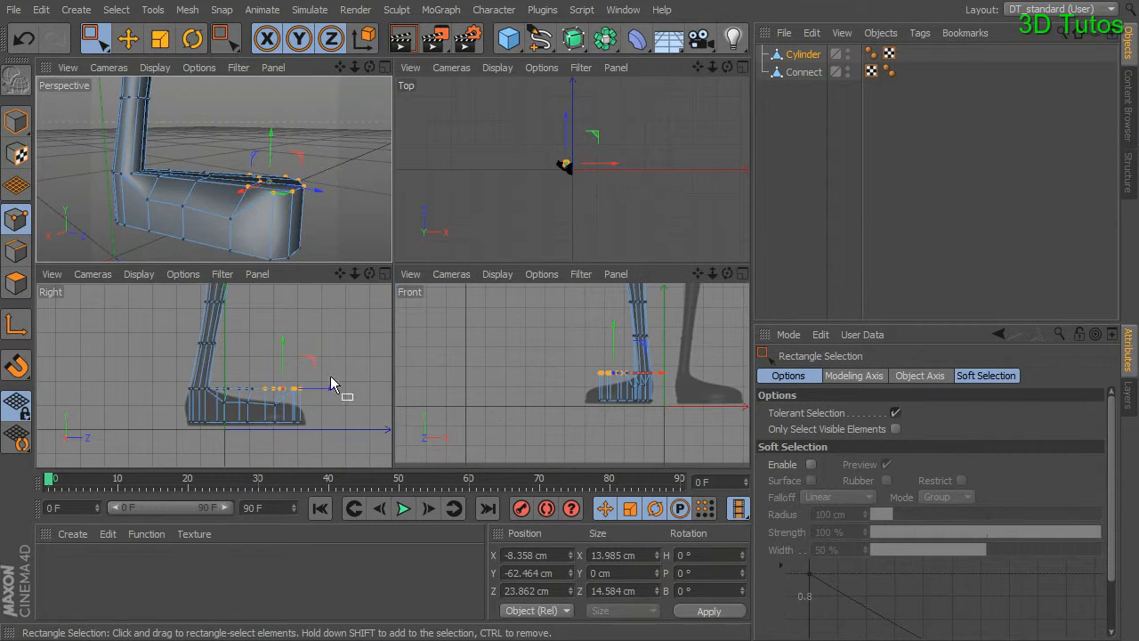
pyautogui.moveTo(282, 344); pyautogui.dragTo(285, 358)
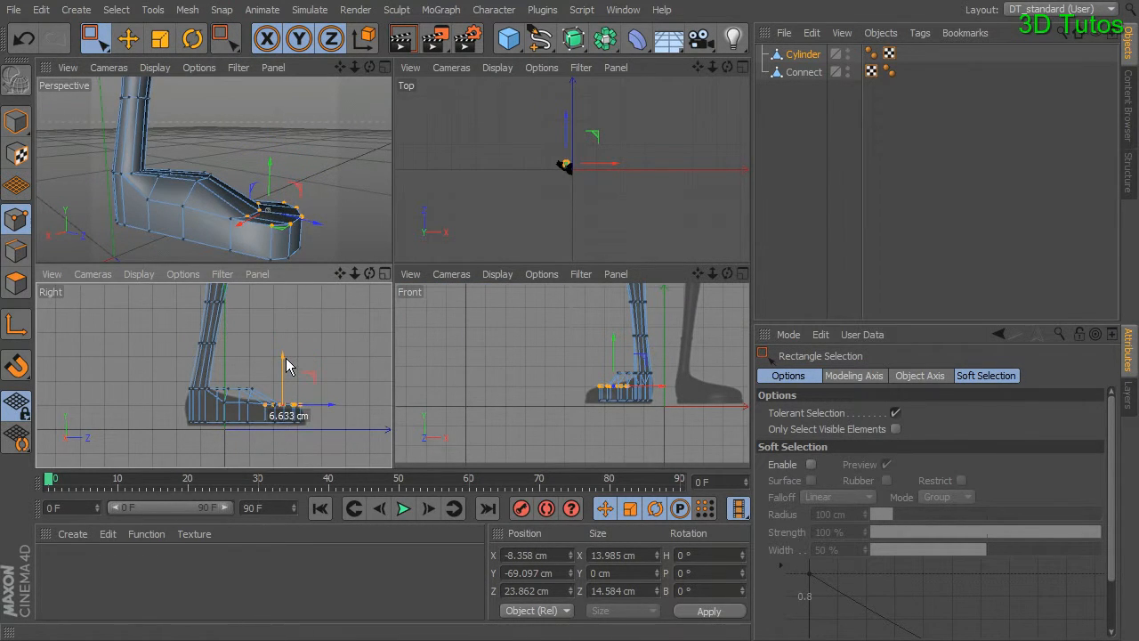
# - Lower the remaining top points to the side reference's slope, bringing the toe-end top points to about Y -70.2 cm
pyautogui.scroll(4, 300, 354)
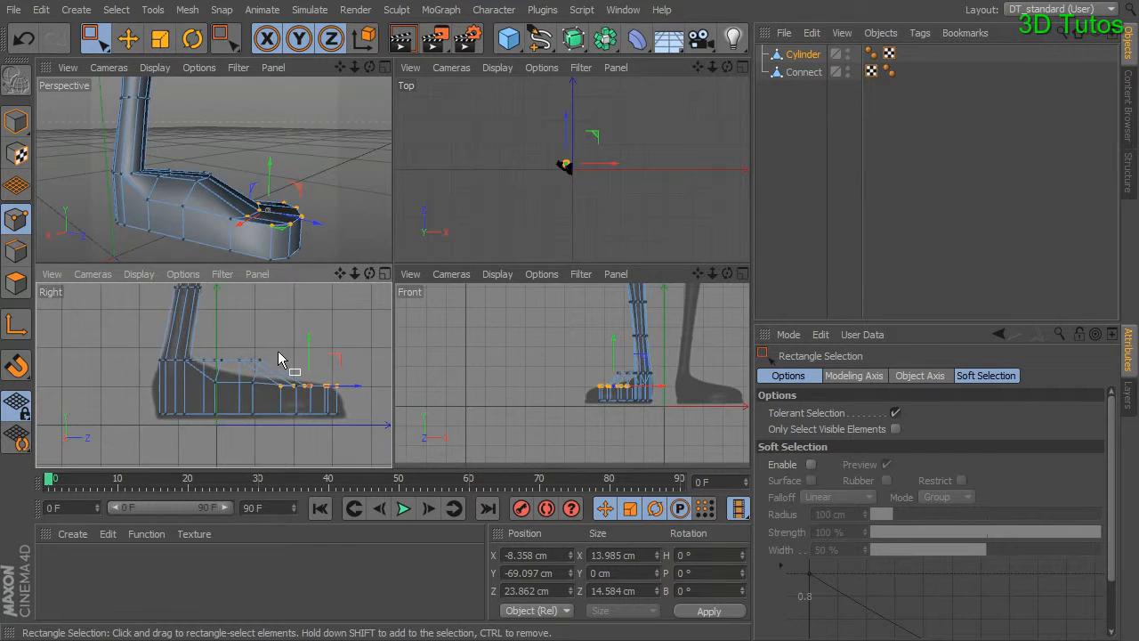
pyautogui.moveTo(225, 346); pyautogui.dragTo(250, 354)
pyautogui.keyDown('alt'); pyautogui.moveTo(330, 204); pyautogui.dragTo(334, 229); pyautogui.keyUp('alt')
pyautogui.moveTo(320, 343); pyautogui.dragTo(332, 375)
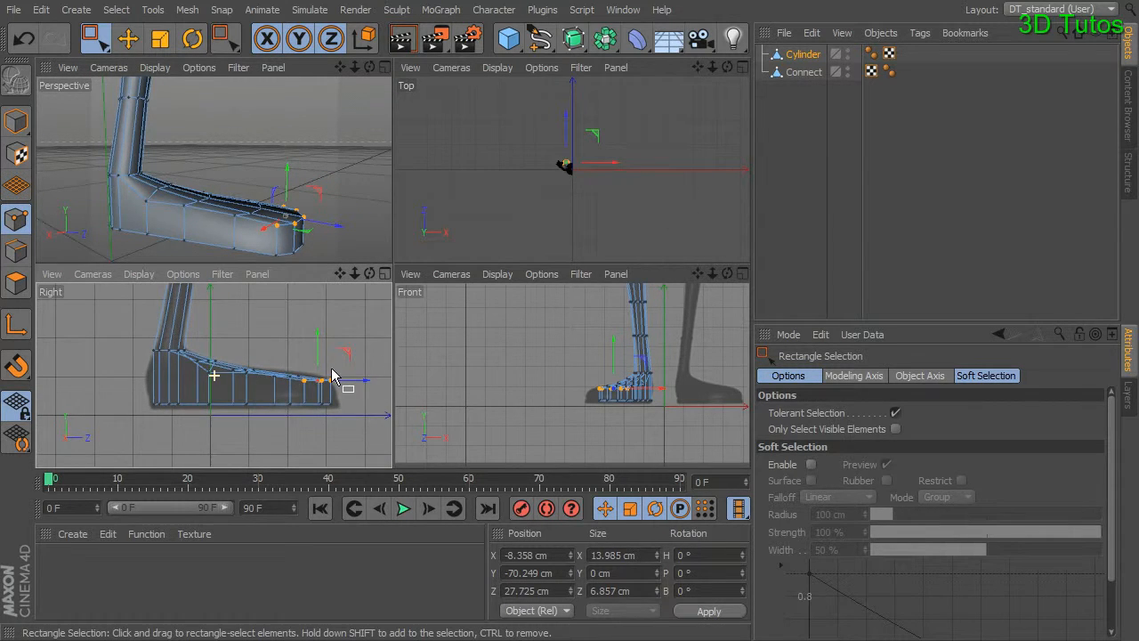
pyautogui.keyDown('alt'); pyautogui.moveTo(346, 239); pyautogui.dragTo(288, 171); pyautogui.keyUp('alt')
pyautogui.middleClick(287, 171)
pyautogui.keyDown('alt'); pyautogui.moveTo(376, 186); pyautogui.dragTo(434, 198); pyautogui.keyUp('alt')
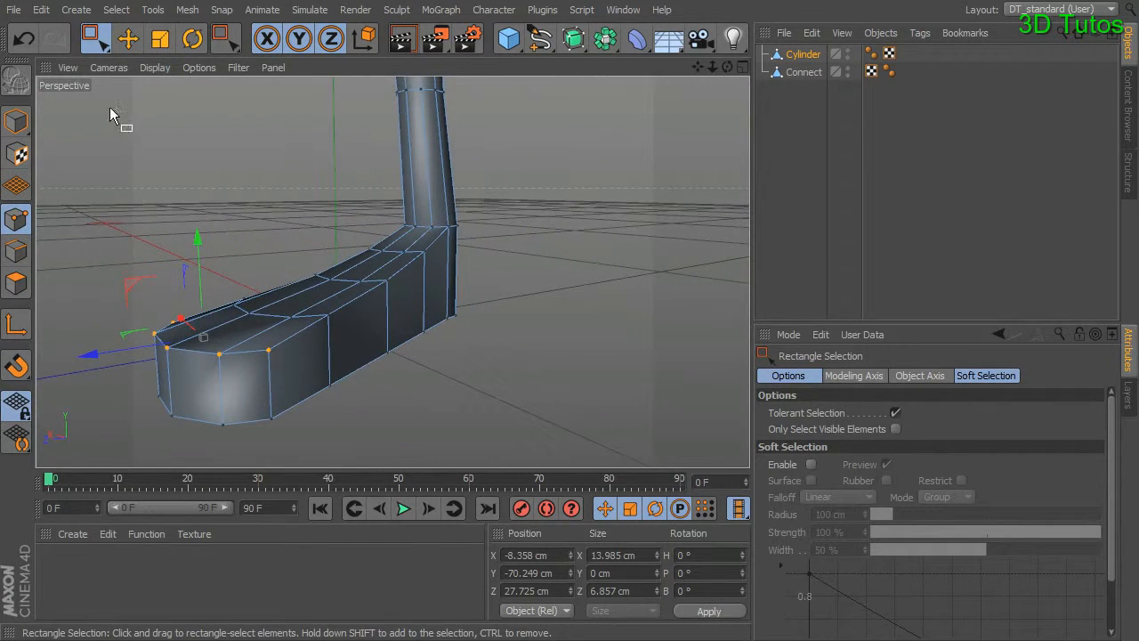
# - Select the upper-edge points along the foot's outer side and lower them to round off that edge
pyautogui.moveTo(96, 38); pyautogui.dragTo(138, 74)
pyautogui.click(138, 78)
pyautogui.click(424, 252)
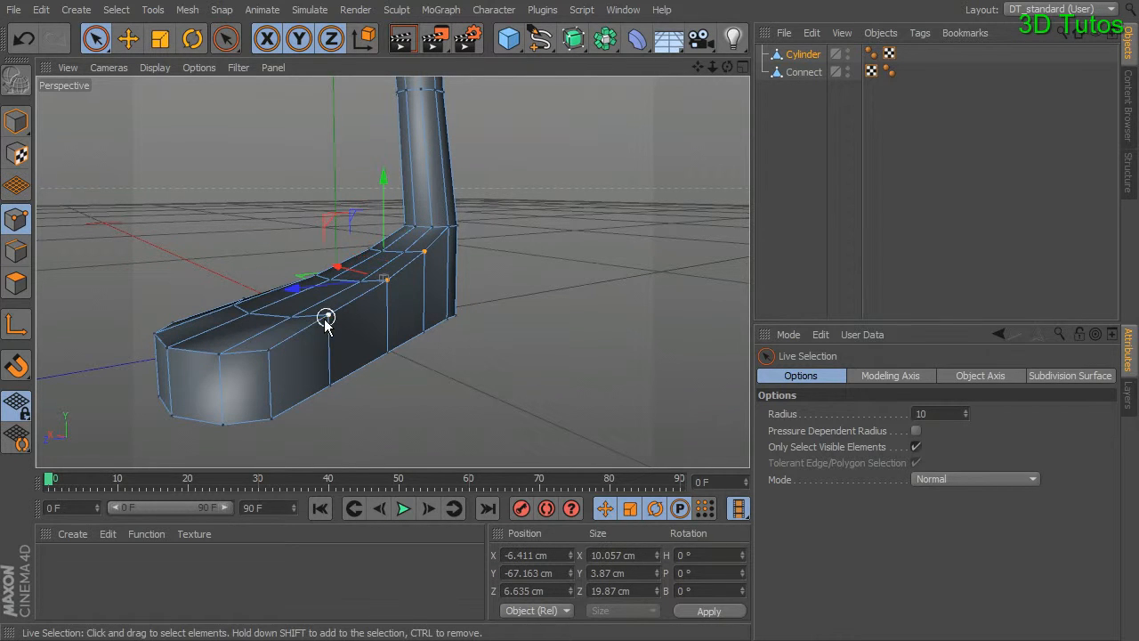
pyautogui.scroll(-6, 450, 337)
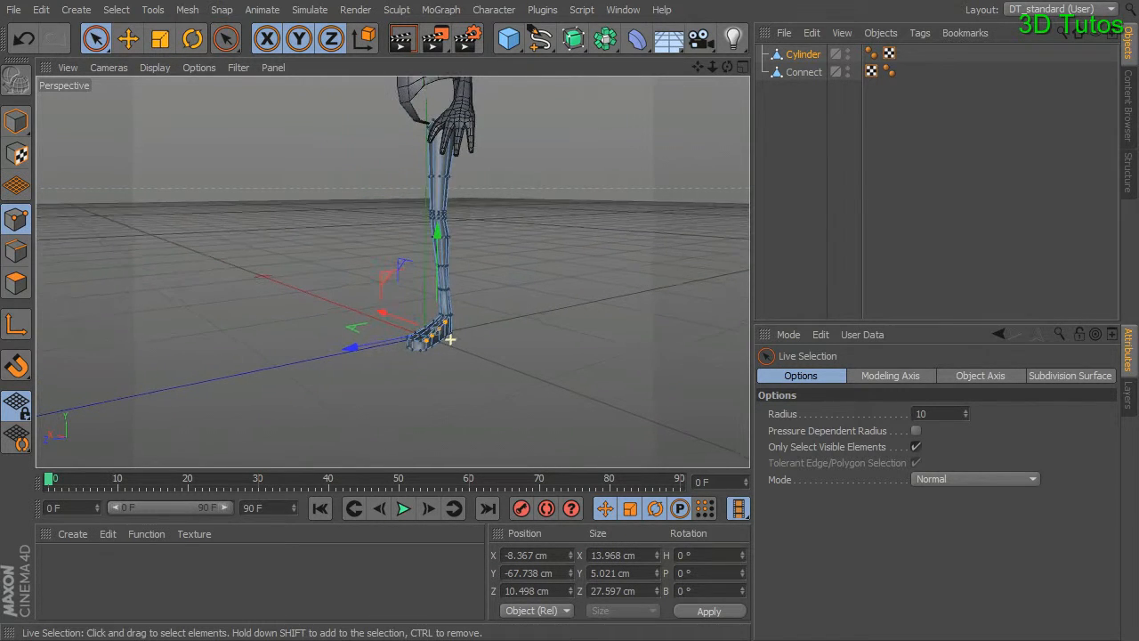
pyautogui.scroll(5, 528, 357)
pyautogui.keyDown('alt'); pyautogui.moveTo(359, 299); pyautogui.dragTo(469, 237); pyautogui.keyUp('alt')
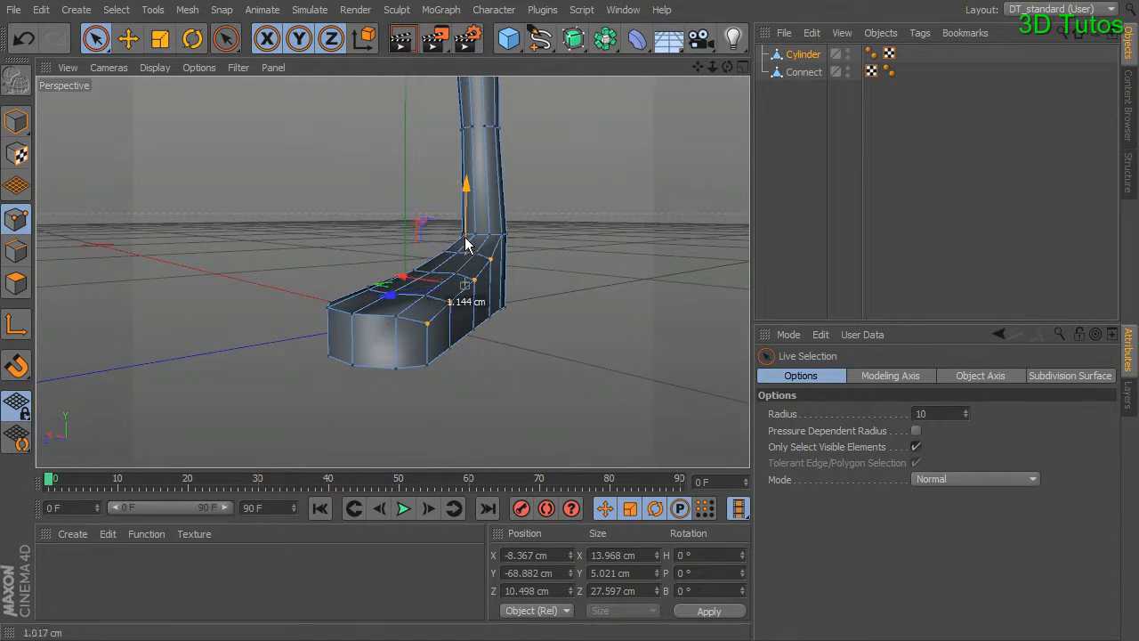
pyautogui.keyDown('alt'); pyautogui.moveTo(475, 254); pyautogui.dragTo(561, 220); pyautogui.keyUp('alt')
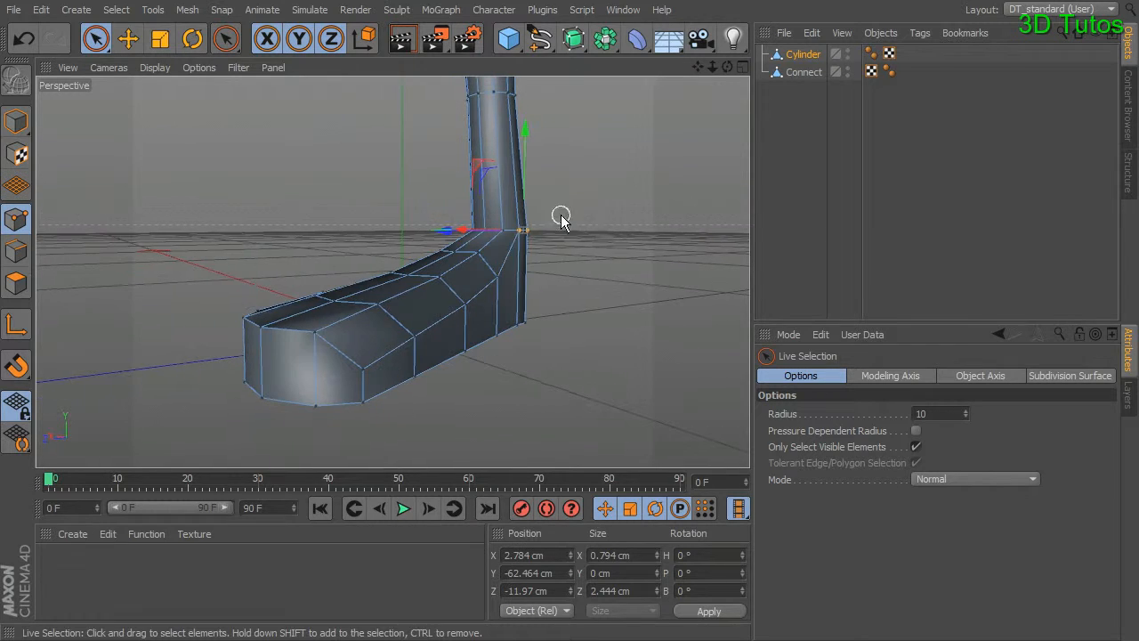
# - Lower the ankle point on the outer side beside the heel to about Y -64.1 cm
pyautogui.click(518, 232)
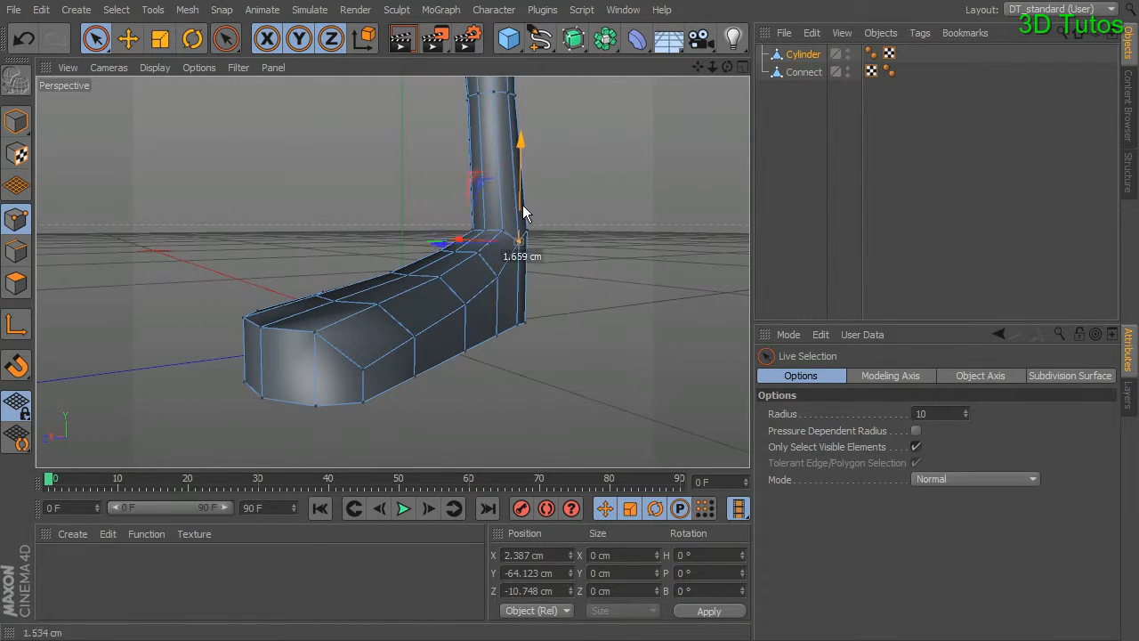
pyautogui.moveTo(523, 214); pyautogui.dragTo(523, 216)
pyautogui.click(525, 262)
pyautogui.keyDown('alt'); pyautogui.moveTo(525, 262); pyautogui.dragTo(485, 274); pyautogui.keyUp('alt')
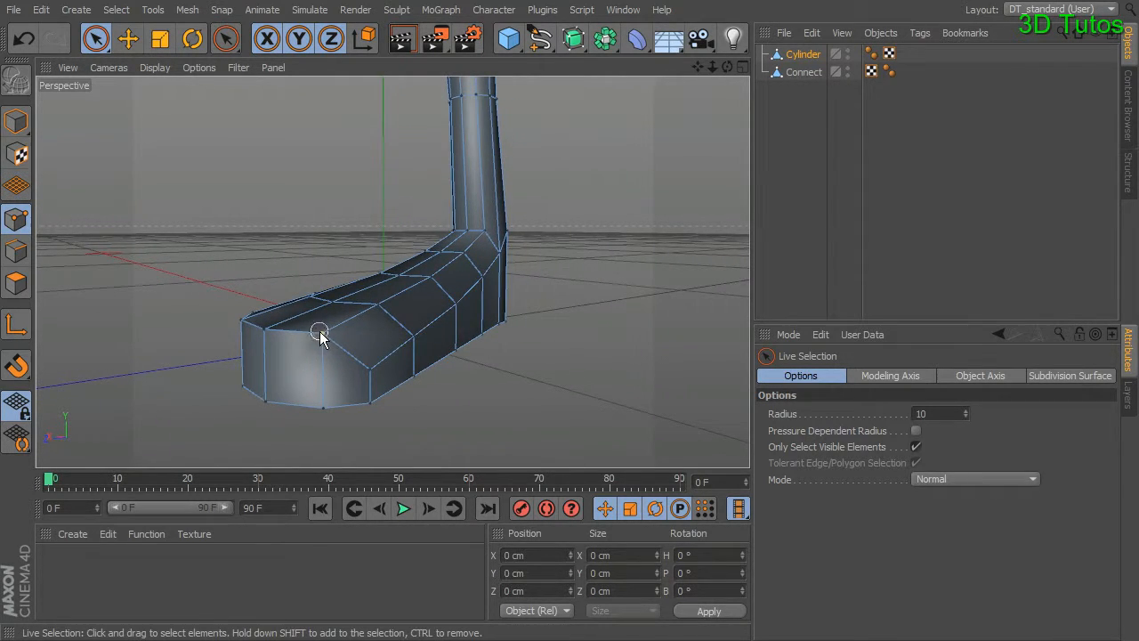
# - Lower the top point at the toe and the row of points behind it up to the ankle to smooth the instep
pyautogui.click(321, 334)
pyautogui.moveTo(325, 299); pyautogui.dragTo(324, 311)
pyautogui.click(377, 303)
pyautogui.keyDown('shift'); pyautogui.click(428, 281); pyautogui.keyUp('shift')
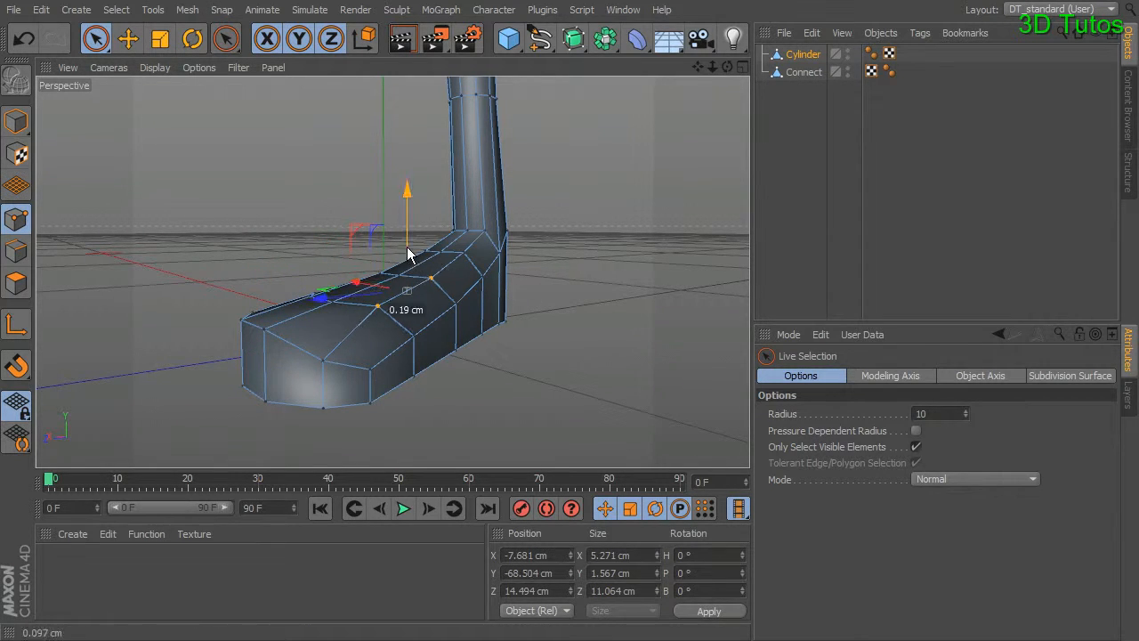
pyautogui.moveTo(409, 273); pyautogui.dragTo(409, 273)
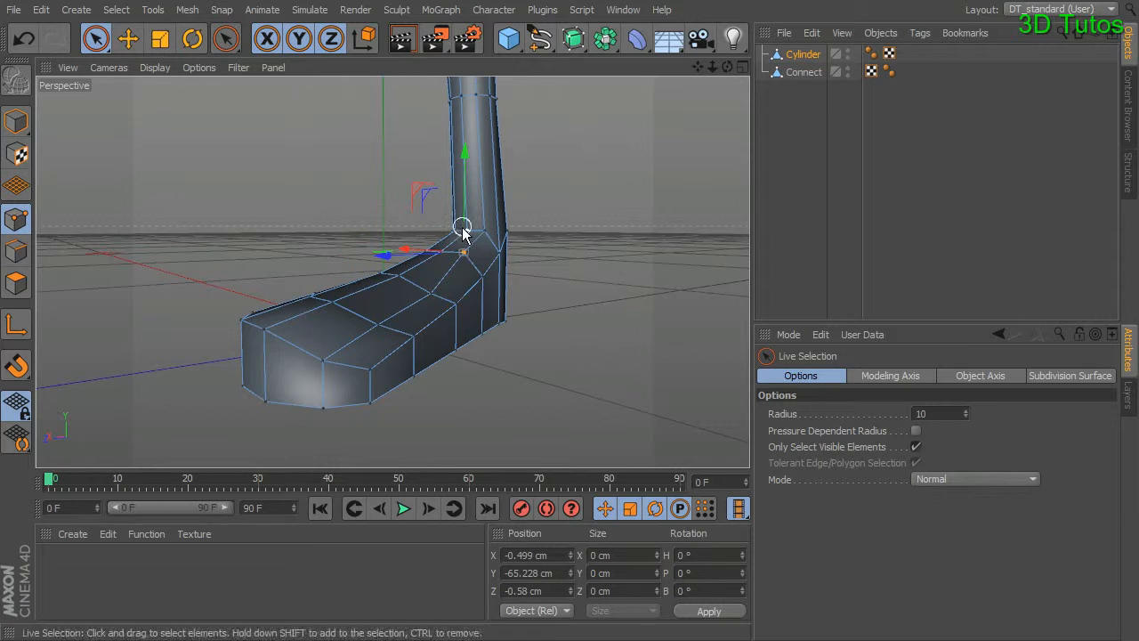
pyautogui.moveTo(465, 222); pyautogui.dragTo(465, 224)
# - Lower the upper-edge points along the foot's inner side, bringing the toe-end point to about Y -73.1 cm
pyautogui.keyDown('alt'); pyautogui.moveTo(390, 280); pyautogui.dragTo(453, 270); pyautogui.keyUp('alt')
pyautogui.keyDown('alt'); pyautogui.moveTo(382, 297); pyautogui.dragTo(472, 292); pyautogui.keyUp('alt')
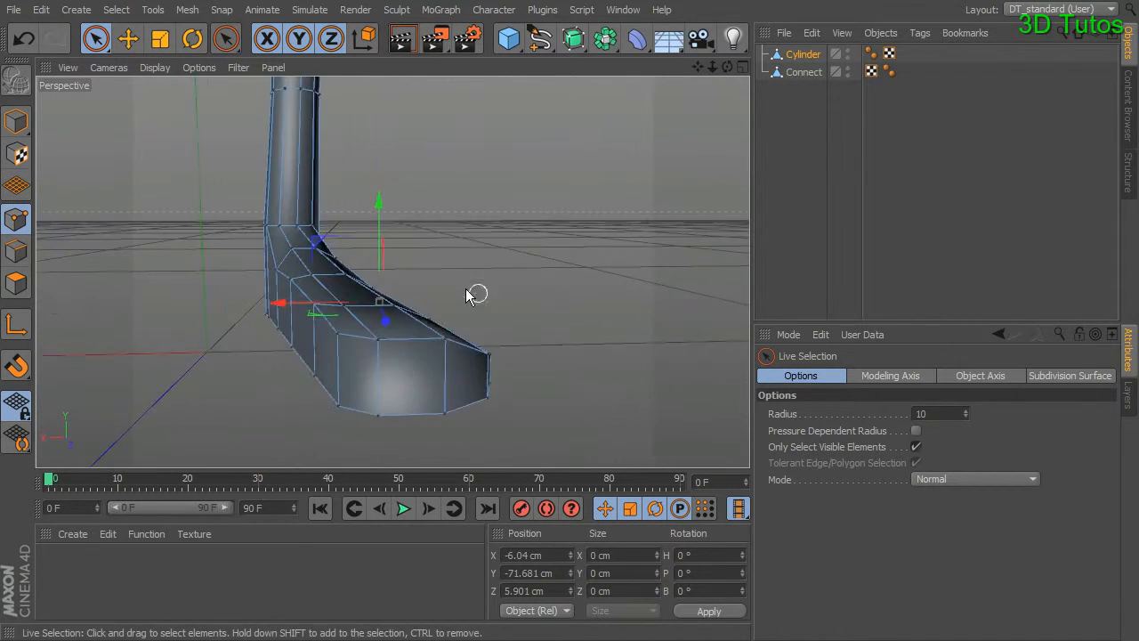
pyautogui.keyDown('alt'); pyautogui.moveTo(408, 278); pyautogui.dragTo(477, 282); pyautogui.keyUp('alt')
pyautogui.scroll(3, 439, 263)
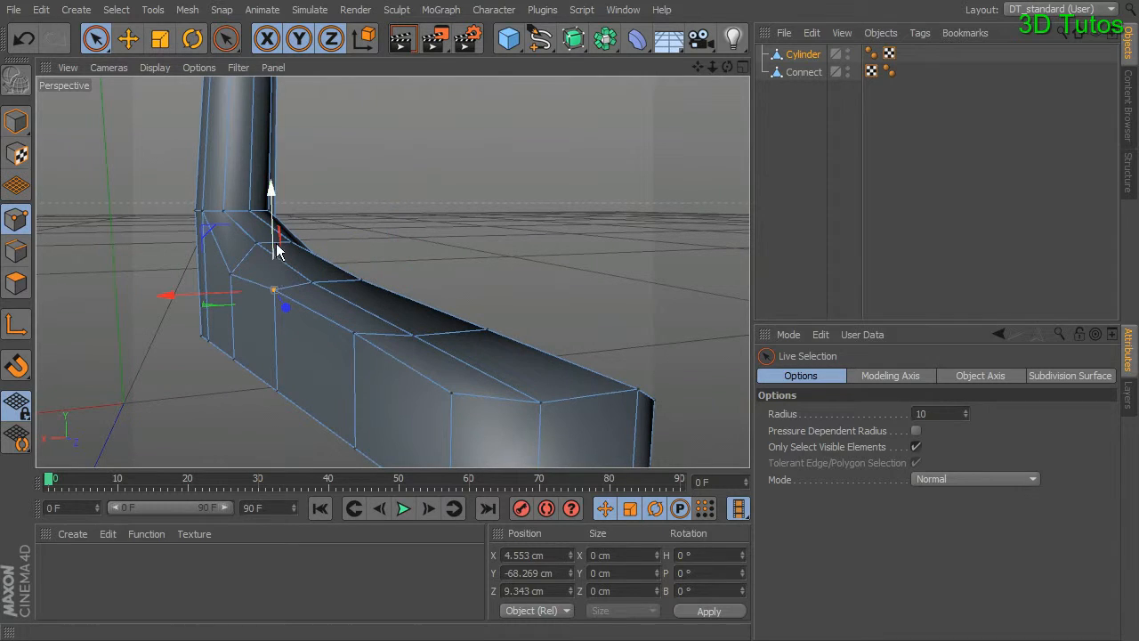
pyautogui.click(232, 278)
pyautogui.click(358, 339)
pyautogui.moveTo(357, 338); pyautogui.dragTo(355, 360)
pyautogui.moveTo(447, 362); pyautogui.dragTo(452, 411)
# - Lower the ankle point on the foot's inner side beside the heel
pyautogui.keyDown('alt'); pyautogui.moveTo(534, 376); pyautogui.dragTo(484, 302, button='middle'); pyautogui.keyUp('alt')
pyautogui.keyDown('alt'); pyautogui.moveTo(483, 303); pyautogui.dragTo(465, 335); pyautogui.keyUp('alt')
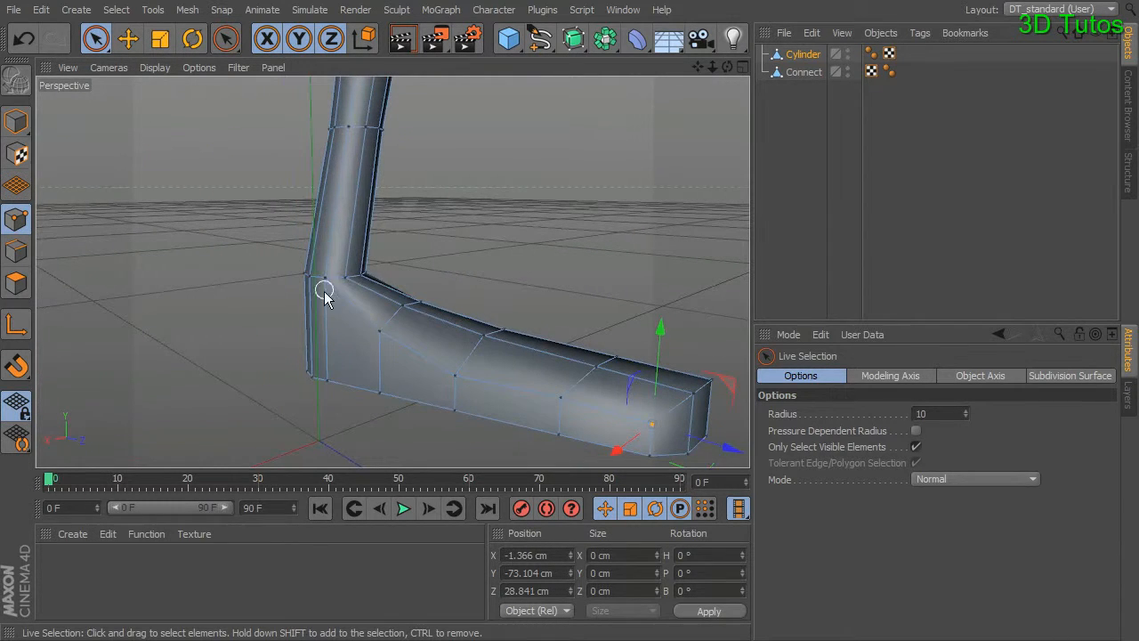
pyautogui.moveTo(323, 252); pyautogui.dragTo(329, 275)
pyautogui.keyDown('alt'); pyautogui.moveTo(552, 285); pyautogui.dragTo(512, 313); pyautogui.keyUp('alt')
pyautogui.keyDown('alt'); pyautogui.moveTo(512, 312); pyautogui.dragTo(412, 312, button='middle'); pyautogui.keyUp('alt')
# - Select all polygons on the underside of the foot and extrude them 3 cm downward to form the sole
pyautogui.click(16, 283)
pyautogui.keyDown('alt'); pyautogui.moveTo(419, 337); pyautogui.dragTo(405, 176); pyautogui.keyUp('alt')
pyautogui.keyDown('alt'); pyautogui.moveTo(476, 242); pyautogui.dragTo(360, 349); pyautogui.keyUp('alt')
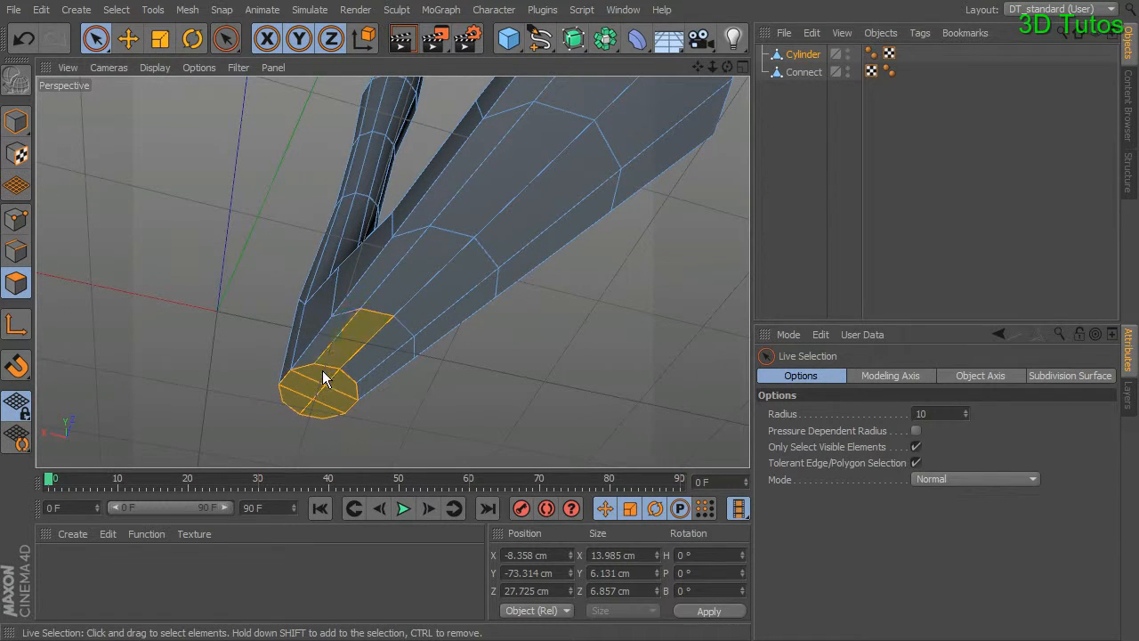
pyautogui.moveTo(381, 368)
pyautogui.keyDown('shift'); pyautogui.mouseDown()
pyautogui.moveTo(404, 291)
pyautogui.moveTo(501, 279)
pyautogui.moveTo(468, 208)
pyautogui.moveTo(526, 216)
pyautogui.moveTo(487, 280)
pyautogui.mouseUp(); pyautogui.keyUp('shift')
pyautogui.keyDown('shift'); pyautogui.moveTo(494, 210); pyautogui.dragTo(614, 277); pyautogui.keyUp('shift')
pyautogui.keyDown('alt'); pyautogui.moveTo(620, 283); pyautogui.dragTo(505, 274); pyautogui.keyUp('alt')
pyautogui.rightClick(583, 142)
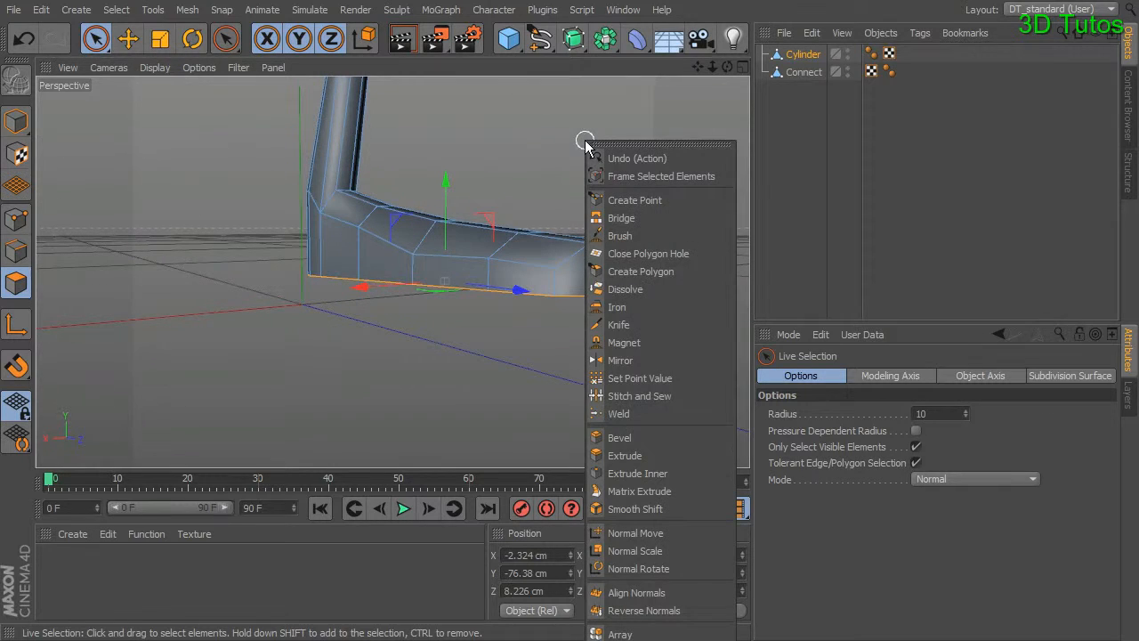
pyautogui.click(645, 456)
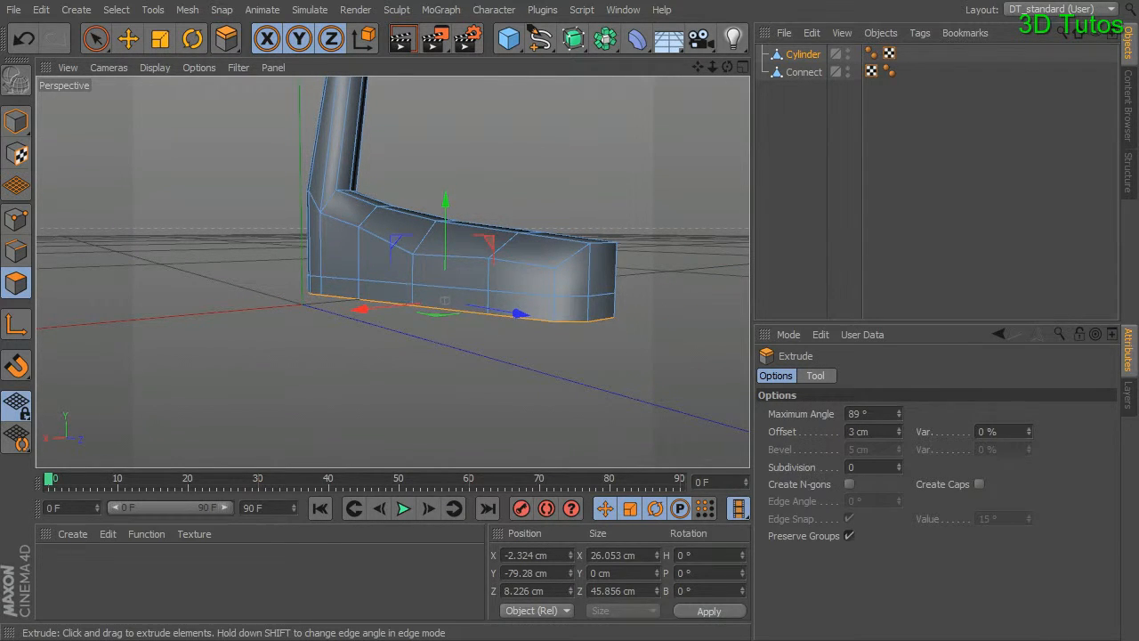
pyautogui.keyDown('alt'); pyautogui.moveTo(567, 339); pyautogui.dragTo(525, 342); pyautogui.keyUp('alt')
pyautogui.keyDown('alt'); pyautogui.moveTo(563, 354); pyautogui.dragTo(584, 356, button='right'); pyautogui.keyUp('alt')
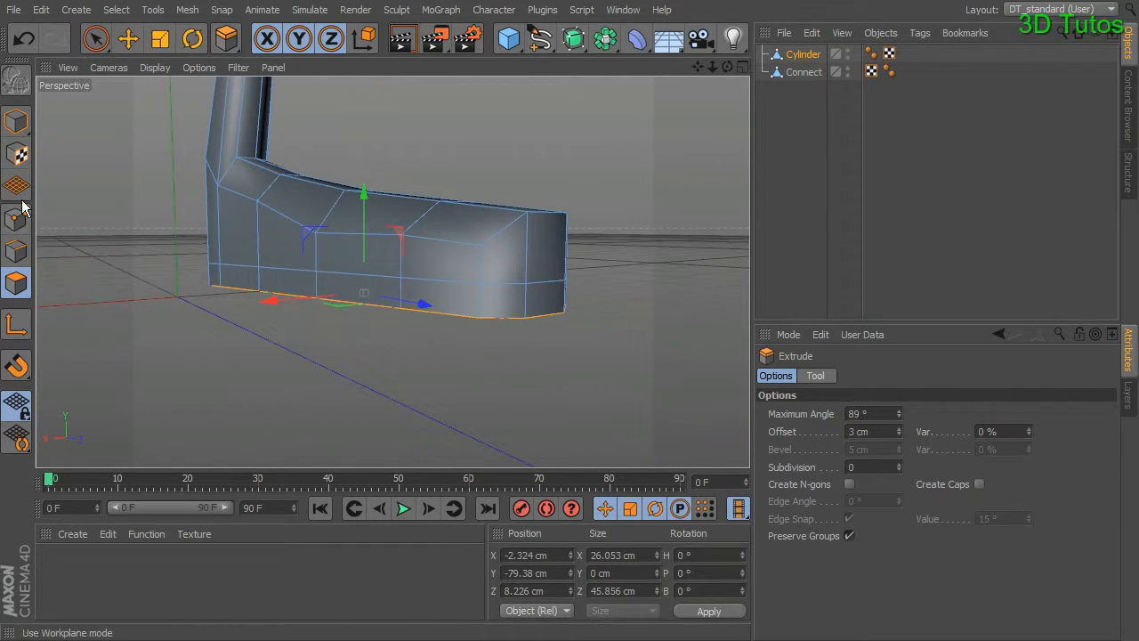
pyautogui.click(96, 39)
# - Cut an edge loop just above and another just below the sole's upper seam with the Knife in Loop mode
pyautogui.keyDown('alt'); pyautogui.moveTo(307, 269); pyautogui.dragTo(275, 281); pyautogui.keyUp('alt')
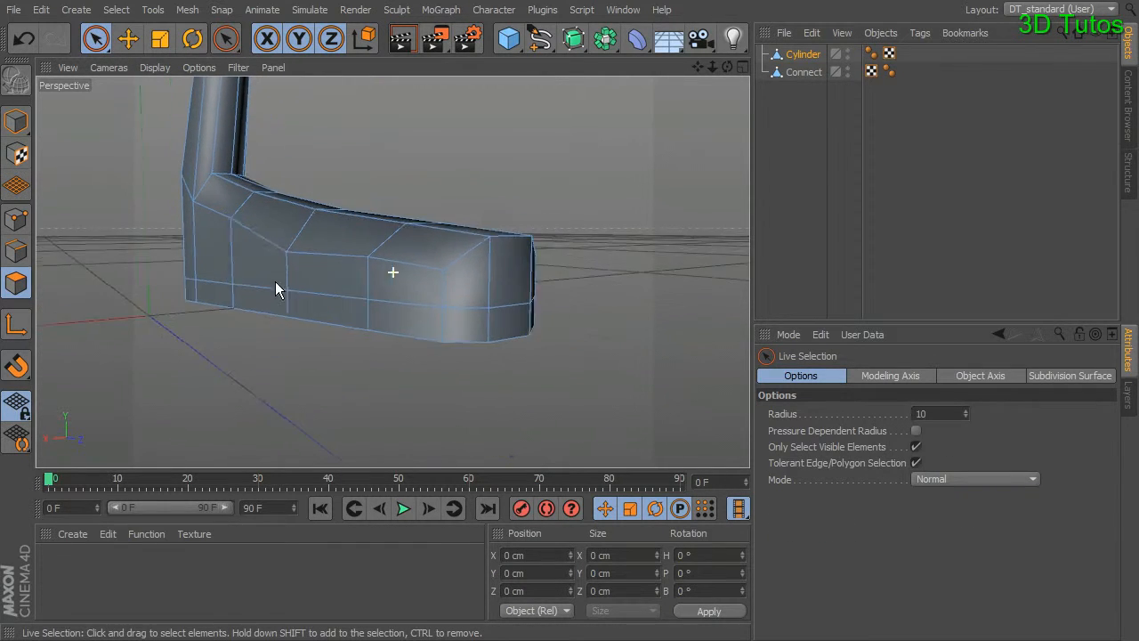
pyautogui.keyDown('alt'); pyautogui.moveTo(275, 281); pyautogui.dragTo(311, 277, button='right'); pyautogui.keyUp('alt')
pyautogui.rightClick(595, 160)
pyautogui.click(635, 341)
pyautogui.keyDown('alt'); pyautogui.moveTo(442, 325); pyautogui.dragTo(485, 324, button='right'); pyautogui.keyUp('alt')
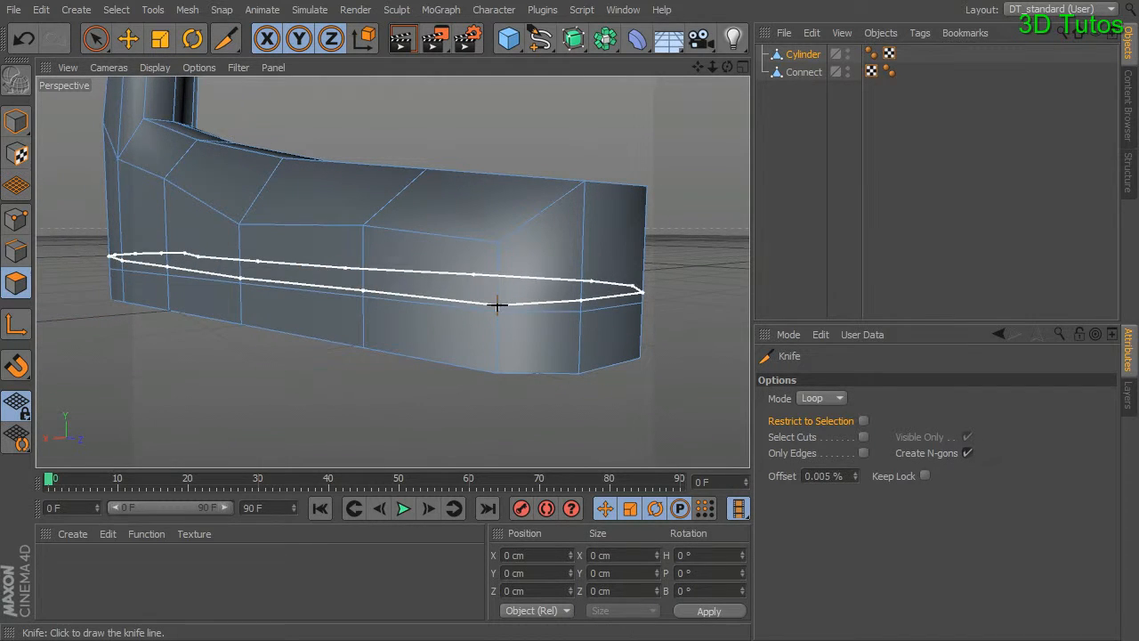
pyautogui.click(498, 313)
pyautogui.click(95, 38)
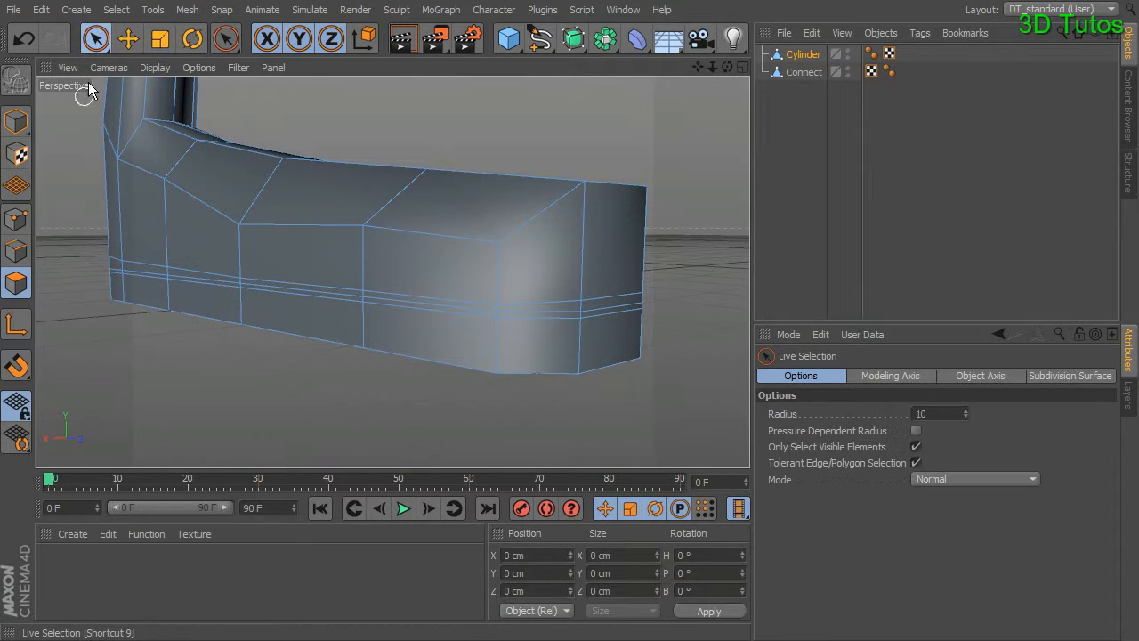
# - Loop-select the middle edge loop of the sole seam and scale it inward to form a groove around the foot
pyautogui.click(116, 10)
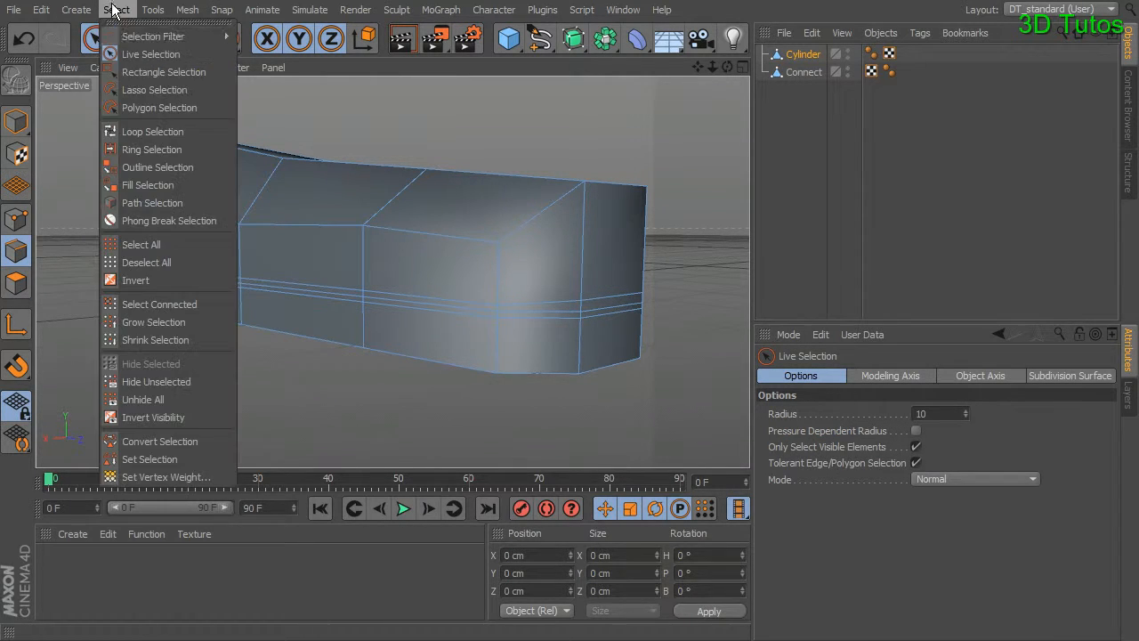
pyautogui.click(140, 130)
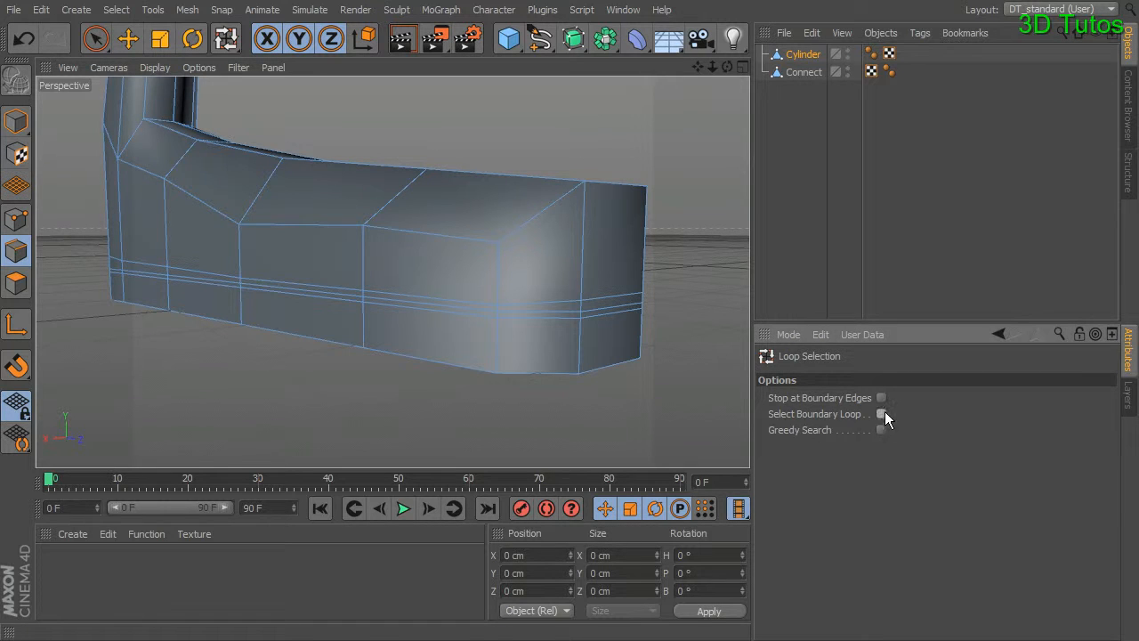
pyautogui.click(474, 307)
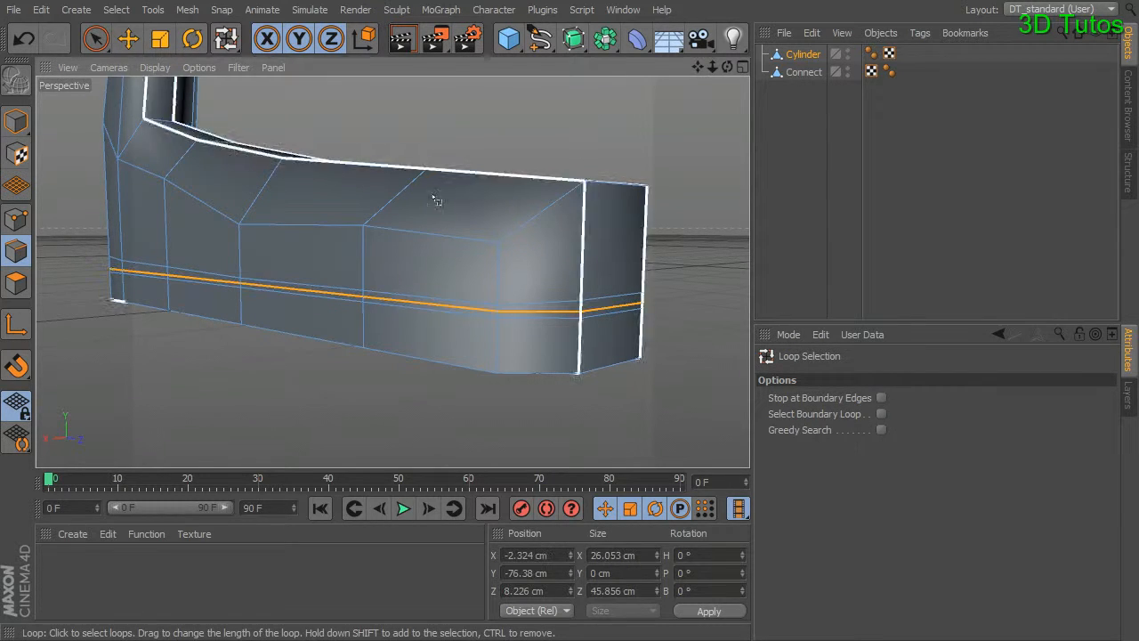
pyautogui.click(159, 42)
pyautogui.moveTo(337, 252)
pyautogui.mouseDown()
pyautogui.moveTo(227, 263)
pyautogui.moveTo(354, 272)
pyautogui.moveTo(338, 262)
pyautogui.mouseUp()
pyautogui.keyDown('alt'); pyautogui.moveTo(167, 236); pyautogui.dragTo(336, 301); pyautogui.keyUp('alt')
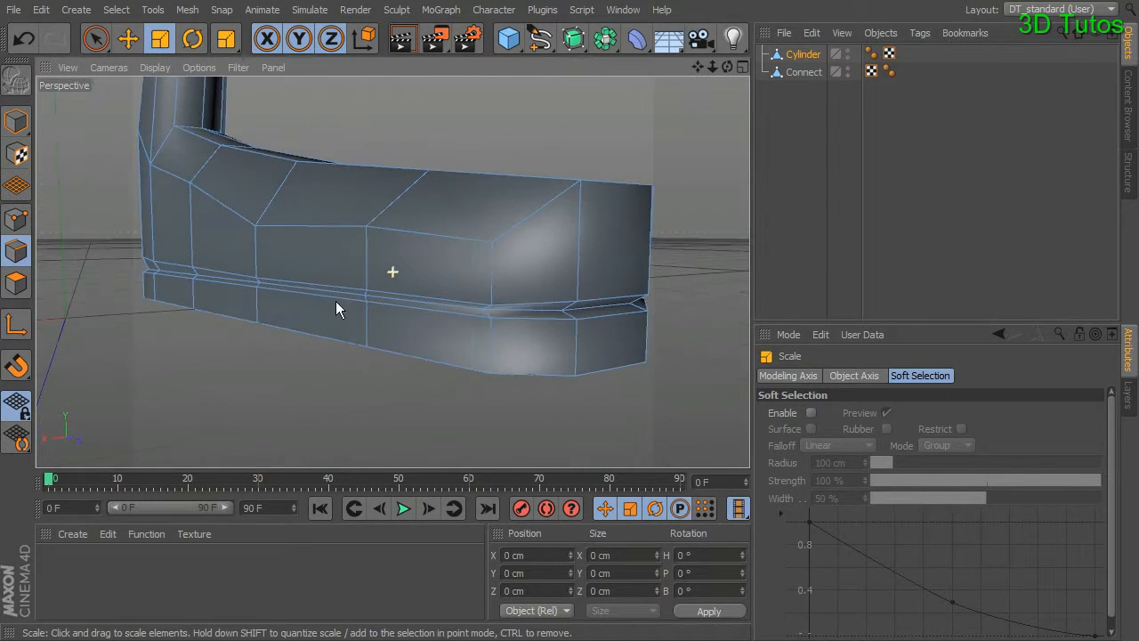
pyautogui.keyDown('alt'); pyautogui.moveTo(610, 172); pyautogui.dragTo(543, 182); pyautogui.keyUp('alt')
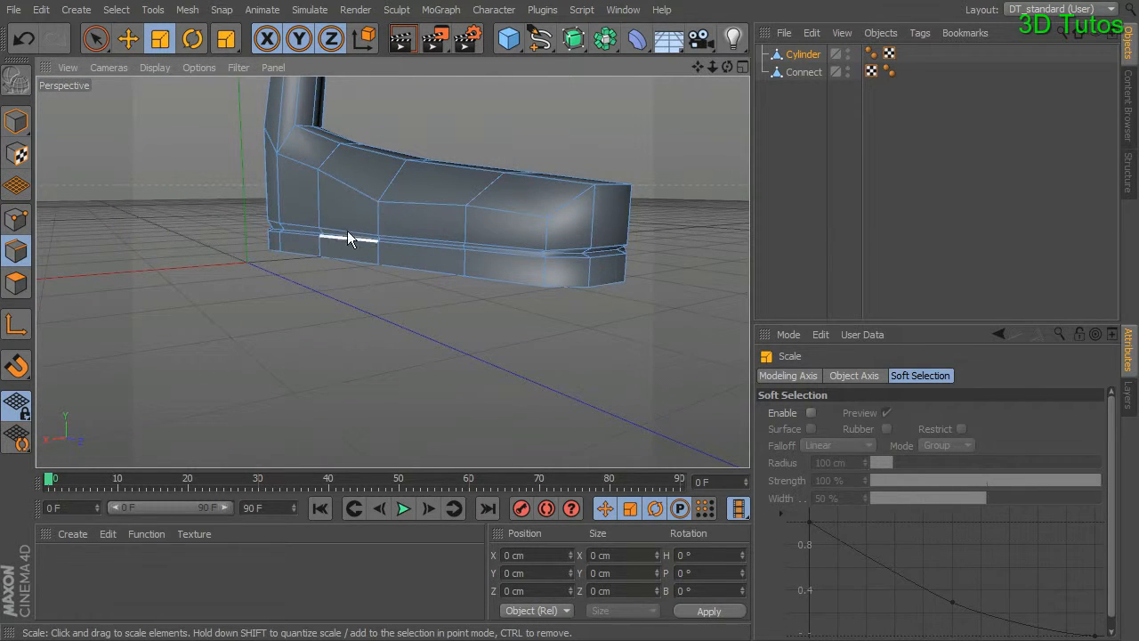
# - Cut supporting edge loops above and below the groove and near the sole's bottom edge with the Knife
pyautogui.keyDown('alt'); pyautogui.moveTo(457, 273); pyautogui.dragTo(466, 225); pyautogui.keyUp('alt')
pyautogui.keyDown('alt'); pyautogui.moveTo(466, 224); pyautogui.dragTo(367, 242, button='middle'); pyautogui.keyUp('alt')
pyautogui.keyDown('alt'); pyautogui.moveTo(367, 246); pyautogui.dragTo(489, 271, button='right'); pyautogui.keyUp('alt')
pyautogui.keyDown('alt'); pyautogui.moveTo(490, 273); pyautogui.dragTo(422, 311); pyautogui.keyUp('alt')
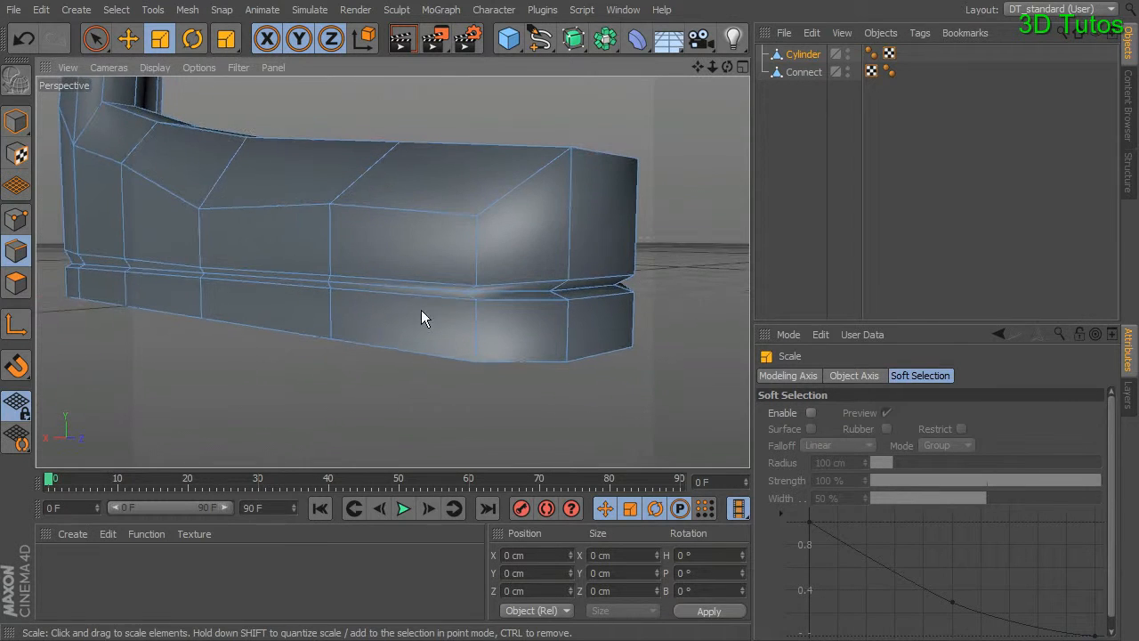
pyautogui.rightClick(696, 218)
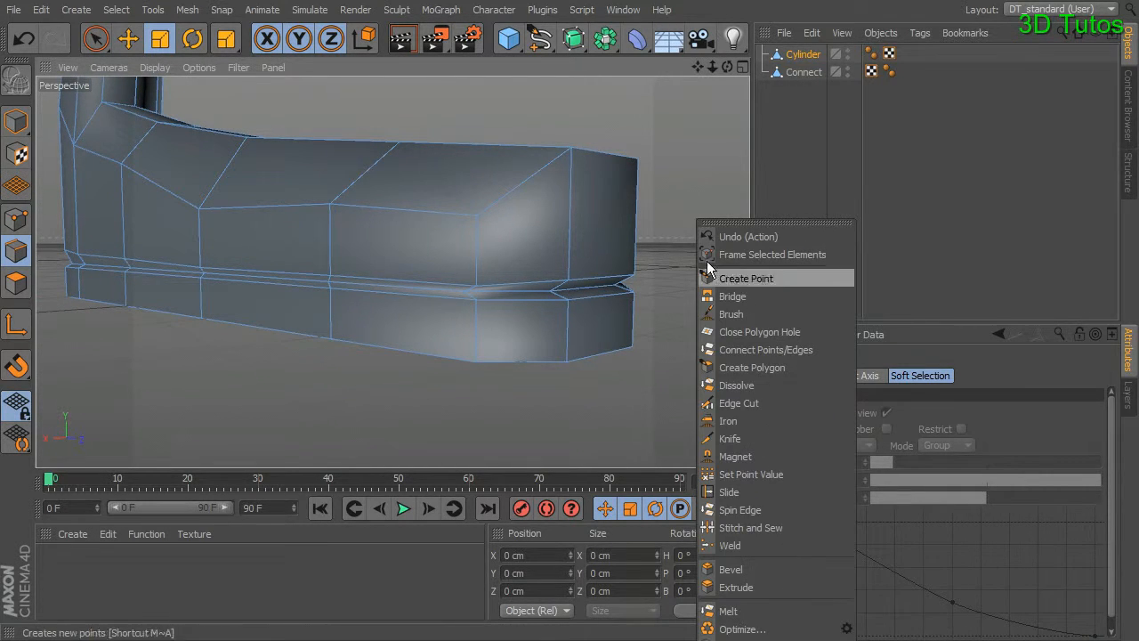
pyautogui.click(722, 436)
pyautogui.keyDown('alt'); pyautogui.moveTo(537, 323); pyautogui.dragTo(548, 330, button='right'); pyautogui.keyUp('alt')
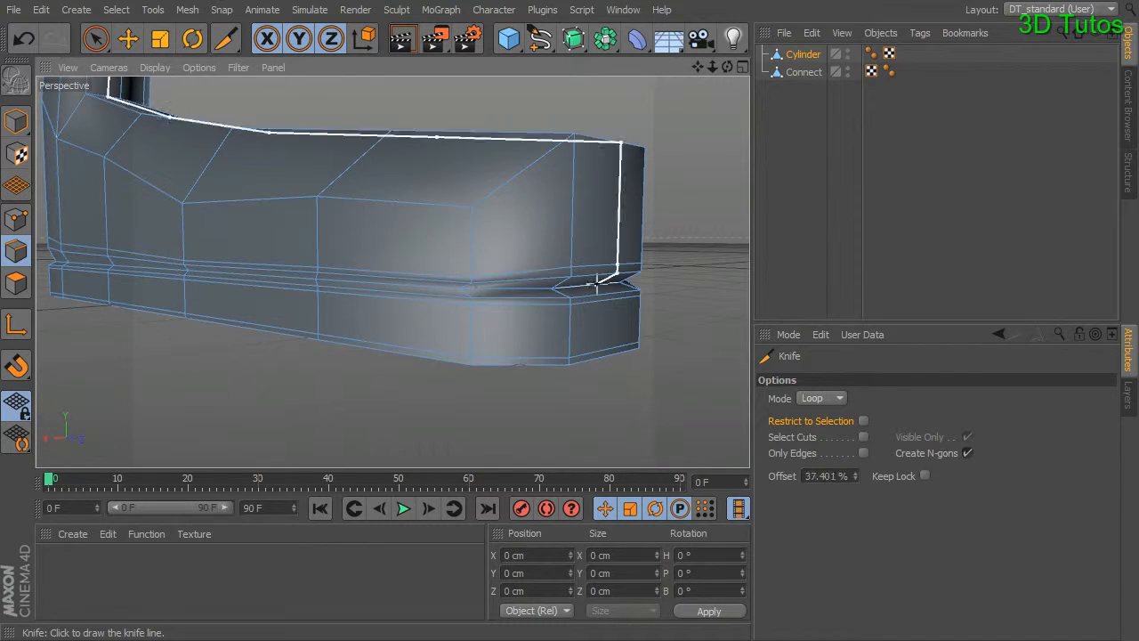
pyautogui.scroll(-6, 599, 318)
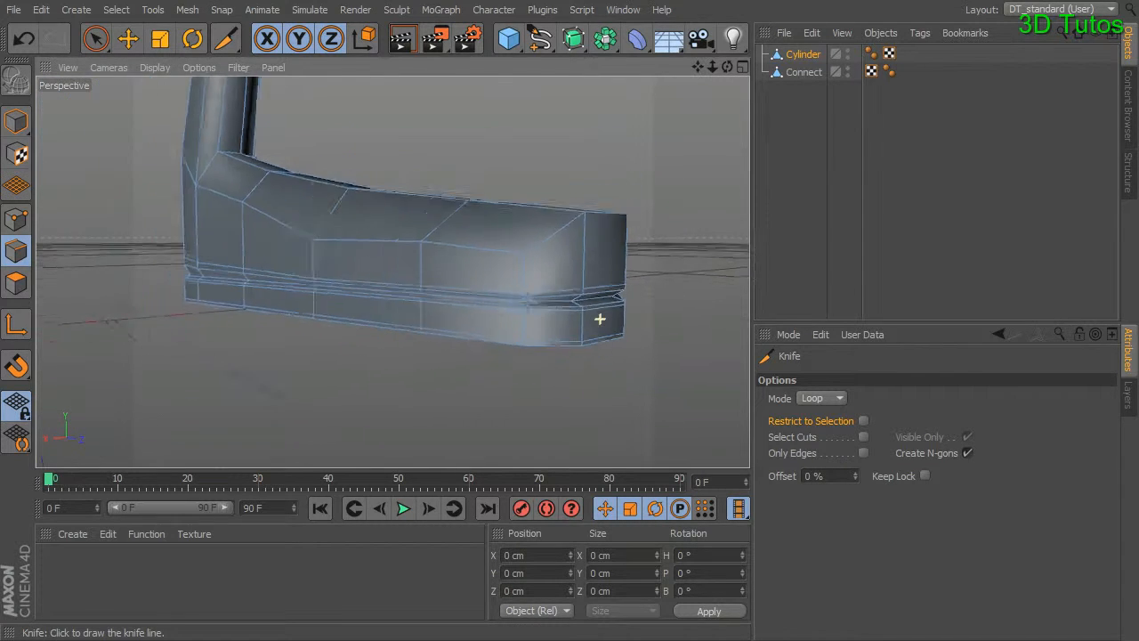
pyautogui.click(94, 40)
# - Merge the leg object and the body object into a single polygon object, deleting the originals
pyautogui.click(16, 121)
pyautogui.keyDown('alt'); pyautogui.moveTo(552, 178); pyautogui.dragTo(480, 250); pyautogui.keyUp('alt')
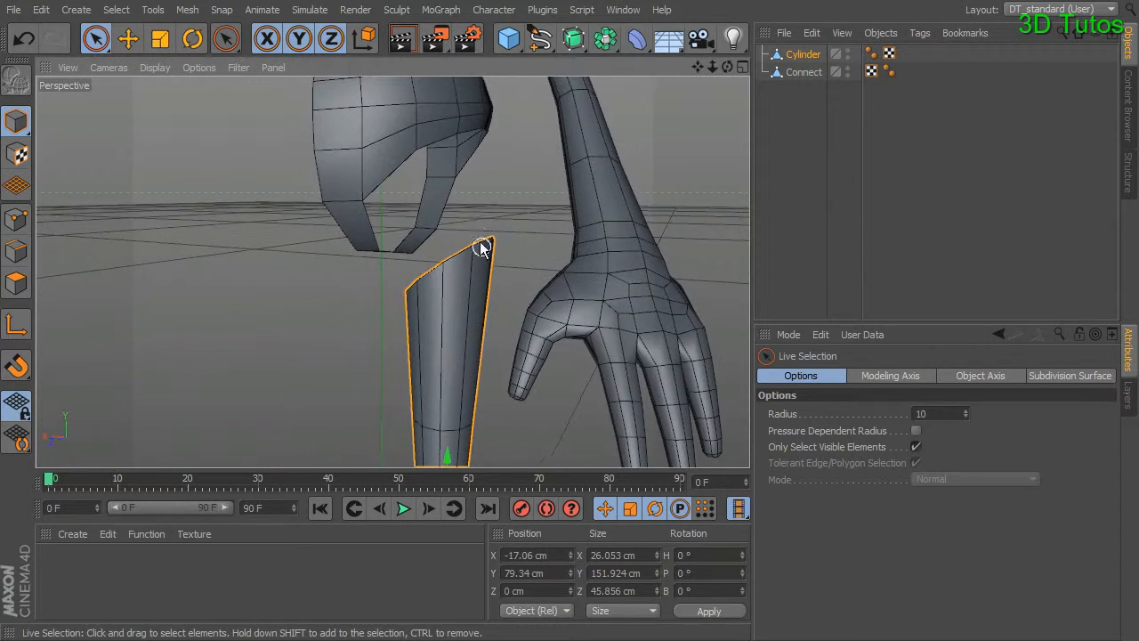
pyautogui.keyDown('ctrl'); pyautogui.click(807, 71); pyautogui.keyUp('ctrl')
pyautogui.rightClick(806, 72)
pyautogui.click(874, 488)
pyautogui.keyDown('alt'); pyautogui.moveTo(525, 266); pyautogui.dragTo(448, 241); pyautogui.keyUp('alt')
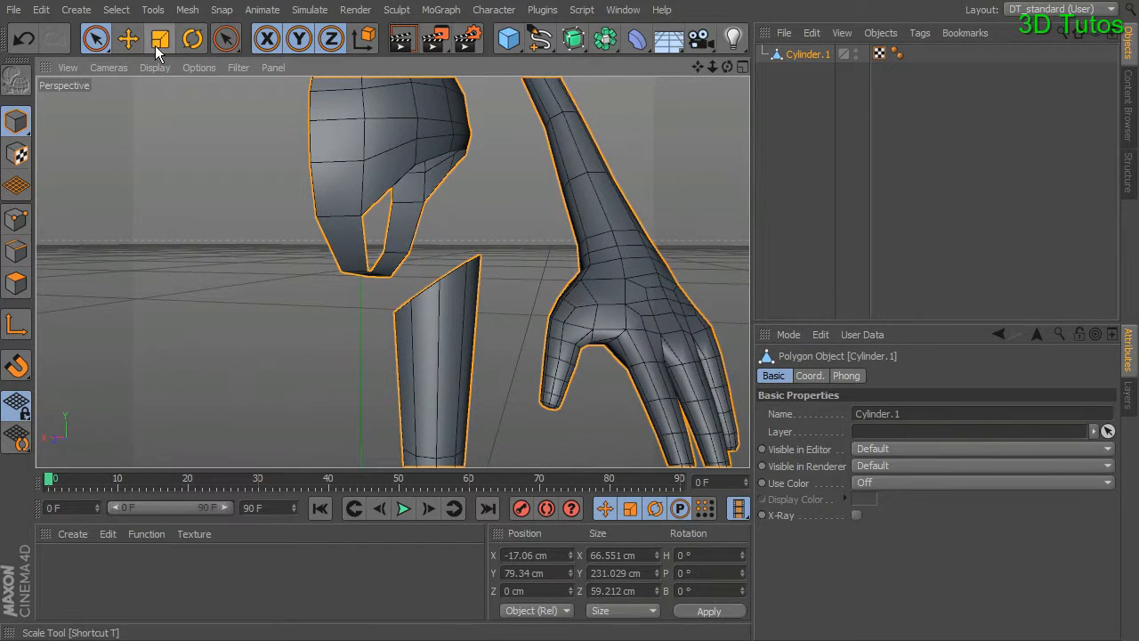
# - Select the boundary edge loops of the hip opening and the leg's top and bridge them with polygons using Stitch and Sew
pyautogui.click(28, 283)
pyautogui.keyDown('alt'); pyautogui.moveTo(246, 221); pyautogui.dragTo(322, 219); pyautogui.keyUp('alt')
pyautogui.click(153, 10)
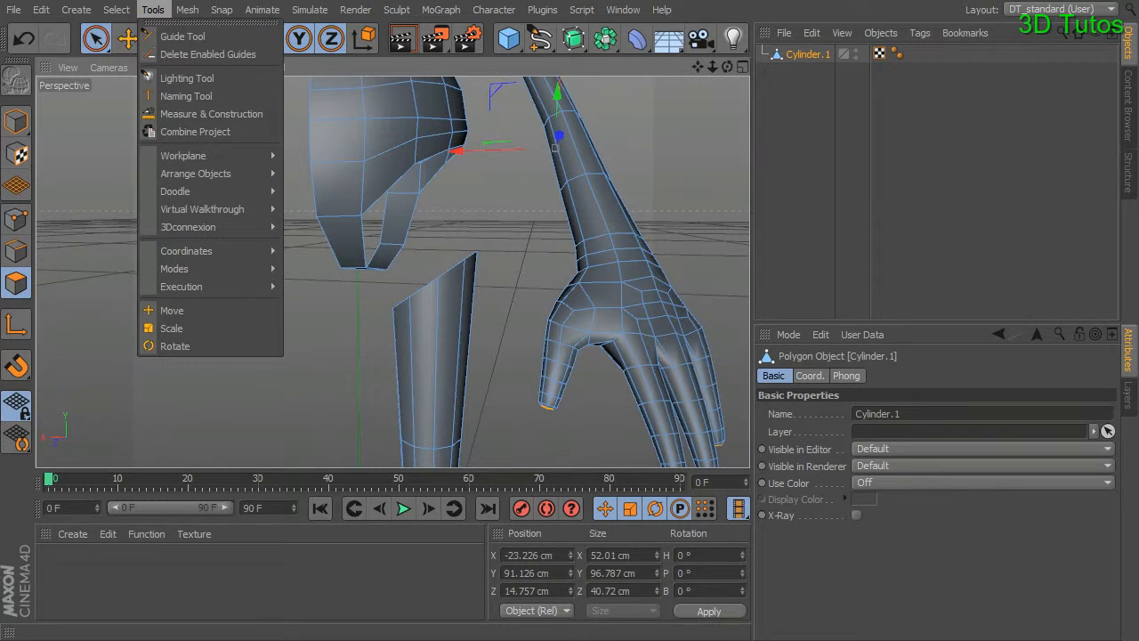
pyautogui.moveTo(117, 9)
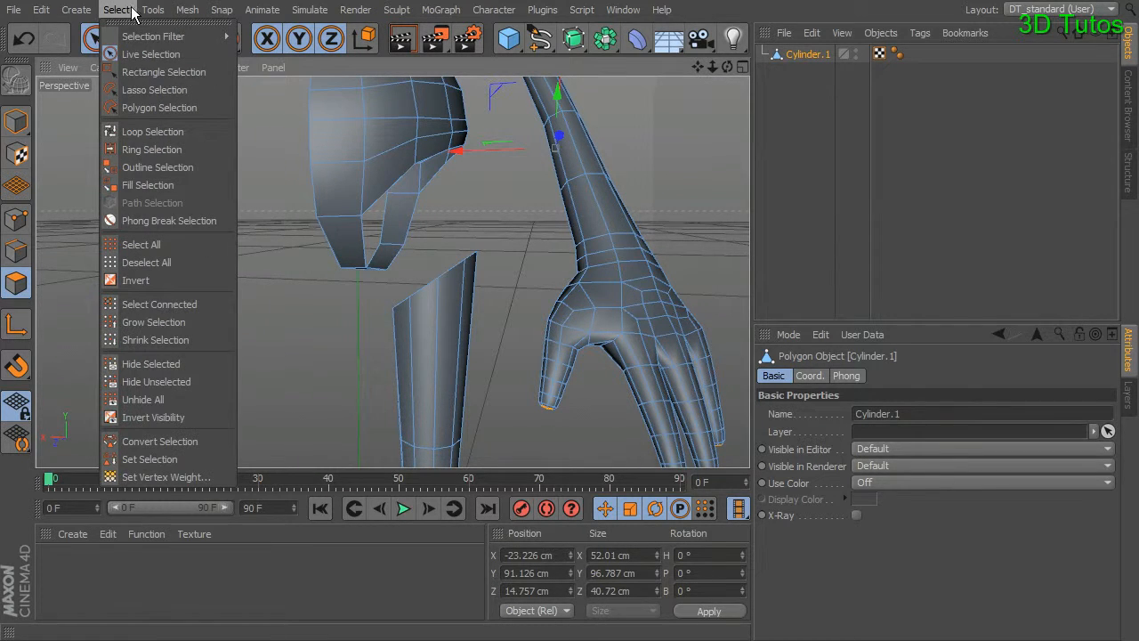
pyautogui.click(154, 132)
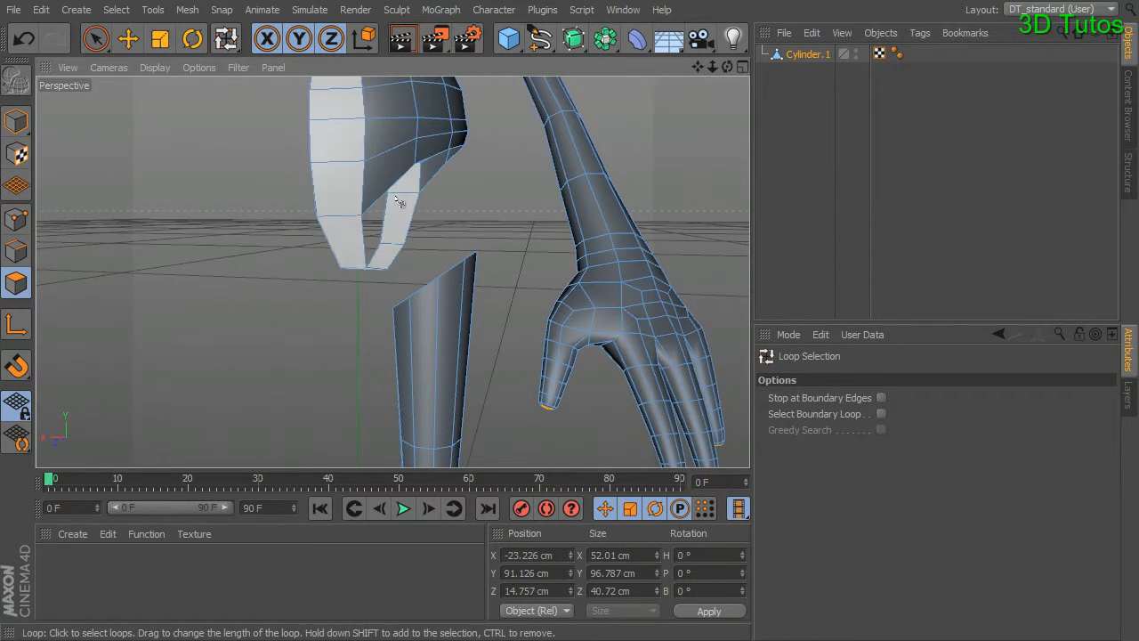
pyautogui.click(17, 251)
pyautogui.click(389, 180)
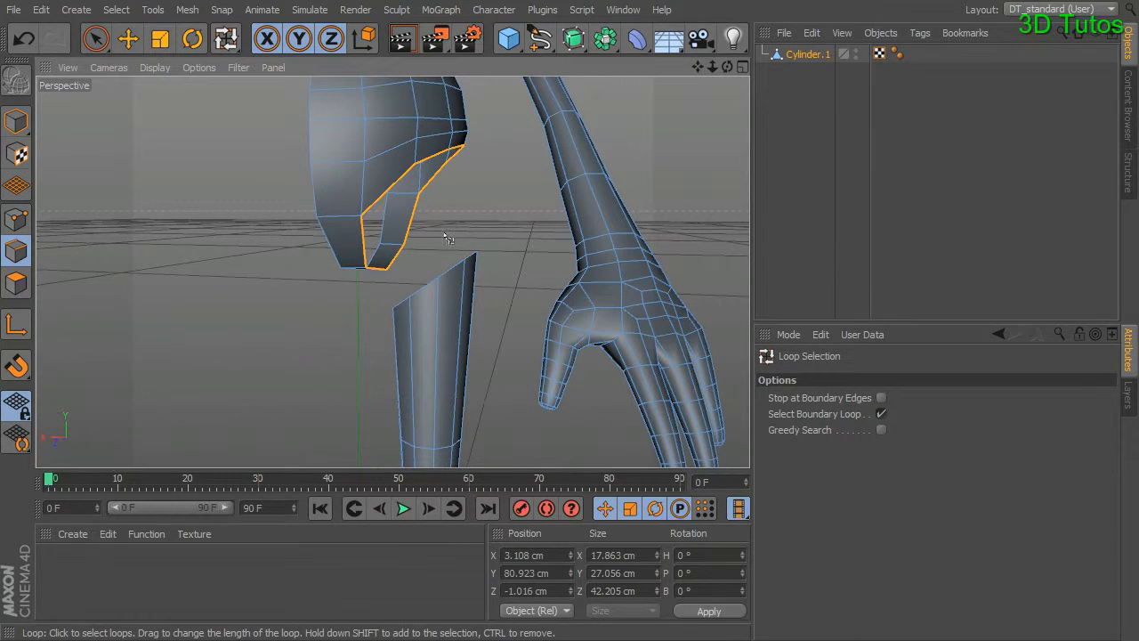
pyautogui.keyDown('shift'); pyautogui.click(449, 271); pyautogui.keyUp('shift')
pyautogui.rightClick(497, 186)
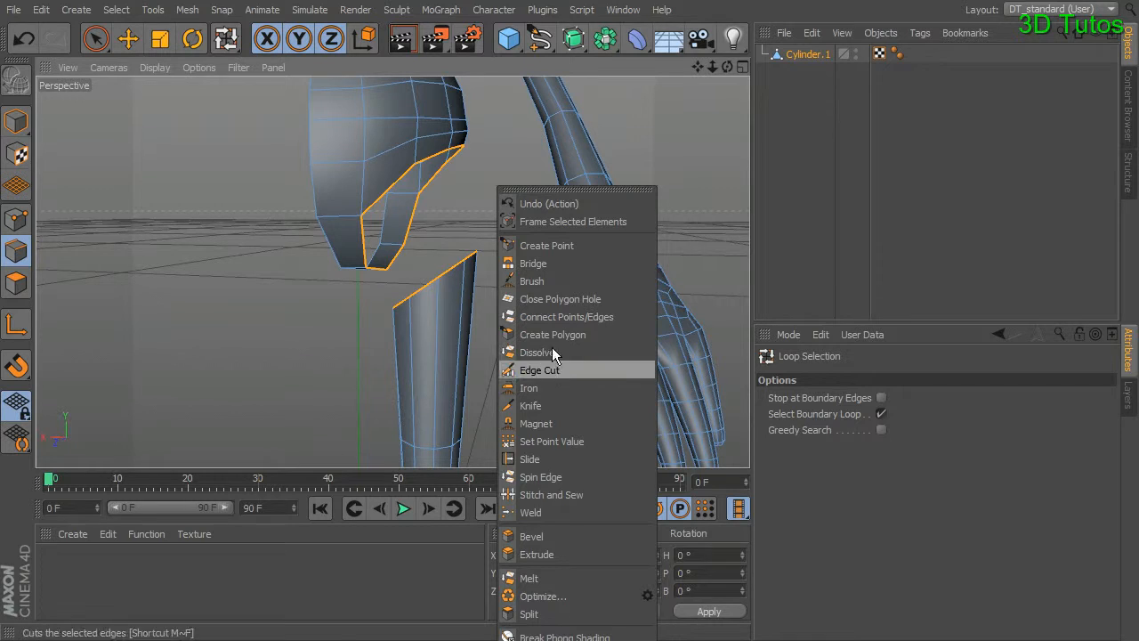
pyautogui.click(552, 494)
pyautogui.keyDown('alt'); pyautogui.moveTo(445, 272); pyautogui.dragTo(402, 210); pyautogui.keyUp('alt')
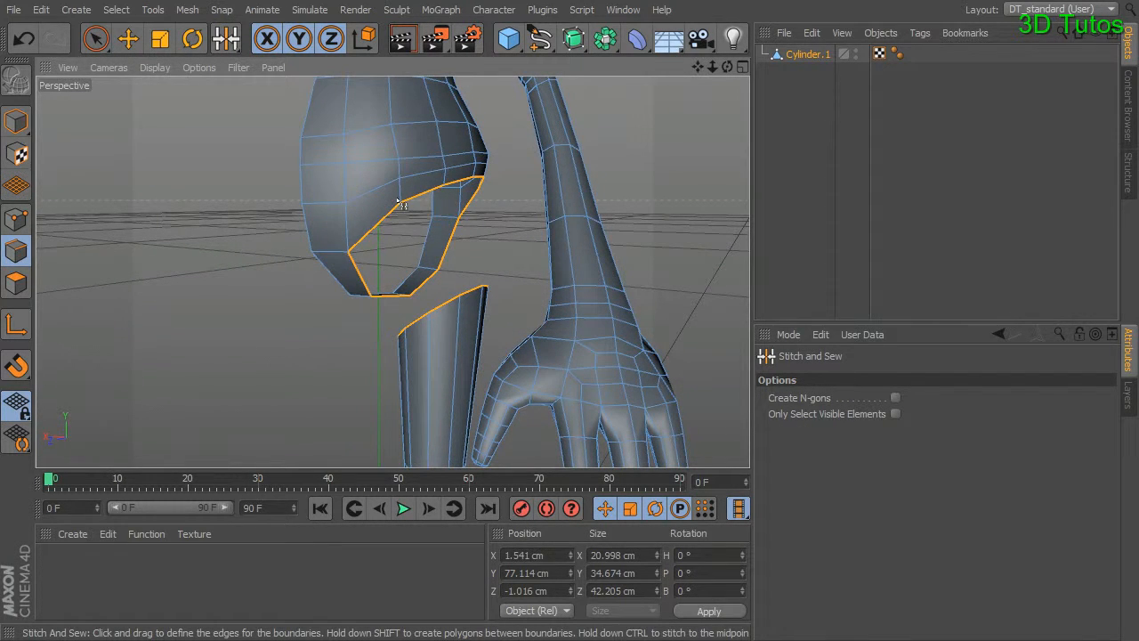
pyautogui.moveTo(428, 314); pyautogui.dragTo(438, 249)
pyautogui.click(95, 38)
pyautogui.click(157, 190)
pyautogui.moveTo(433, 312)
pyautogui.keyDown('alt'); pyautogui.mouseDown()
pyautogui.moveTo(331, 217)
pyautogui.moveTo(293, 348)
pyautogui.moveTo(109, 364)
pyautogui.moveTo(190, 360)
pyautogui.moveTo(463, 303)
pyautogui.moveTo(426, 315)
pyautogui.mouseUp(); pyautogui.keyUp('alt')
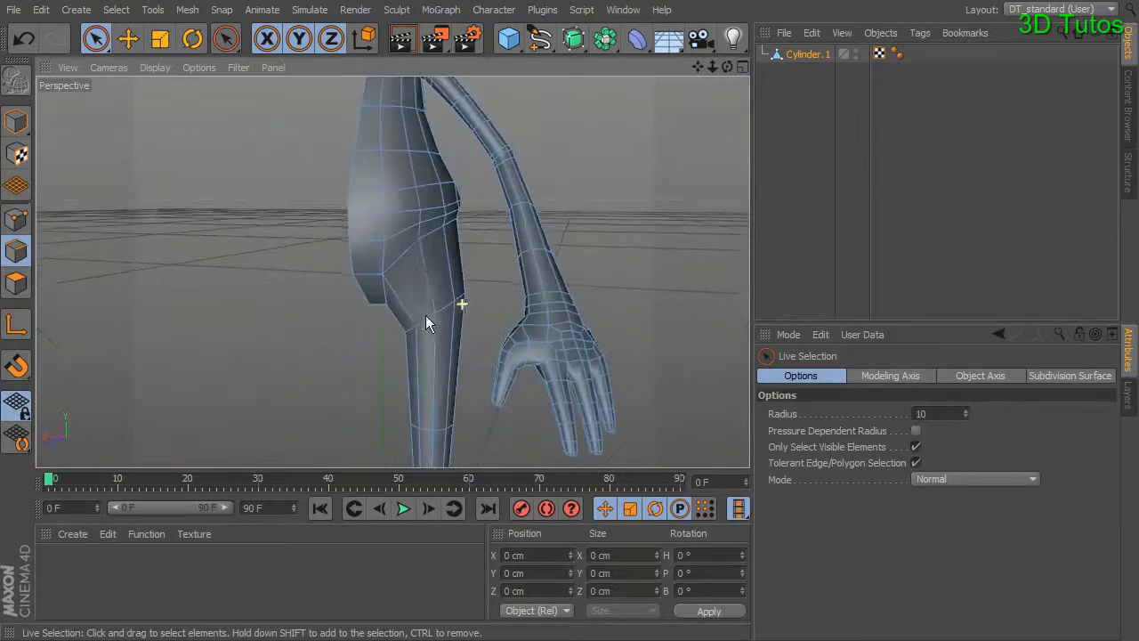
pyautogui.scroll(-5, 391, 317)
pyautogui.keyDown('alt'); pyautogui.moveTo(372, 316); pyautogui.dragTo(385, 228, button='middle'); pyautogui.keyUp('alt')
pyautogui.keyDown('alt'); pyautogui.moveTo(385, 228); pyautogui.dragTo(421, 359); pyautogui.keyUp('alt')
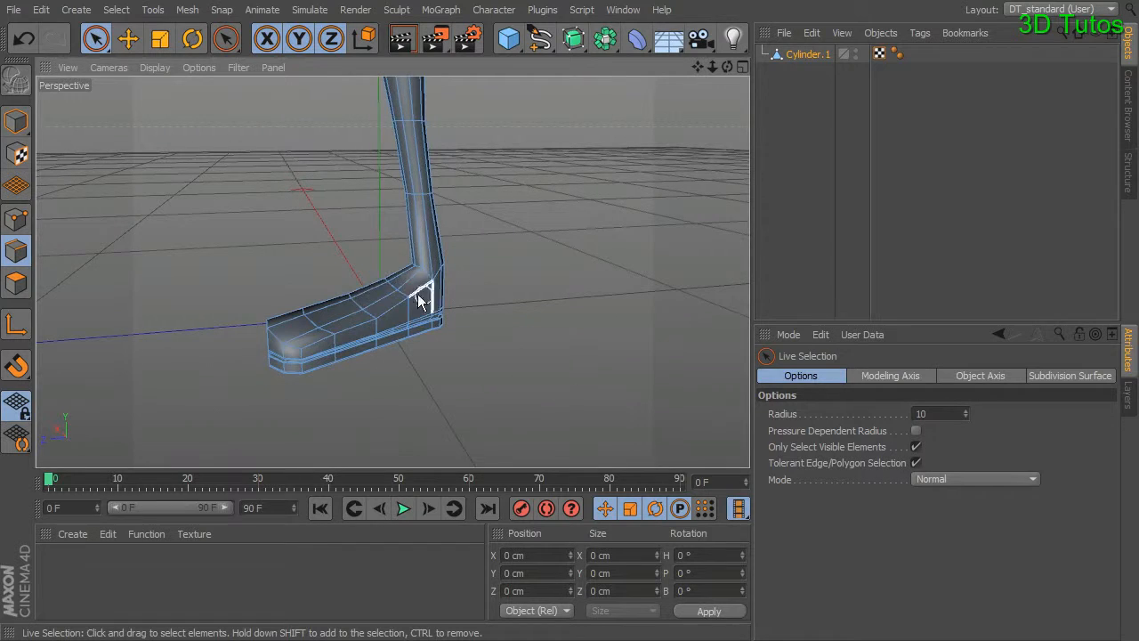